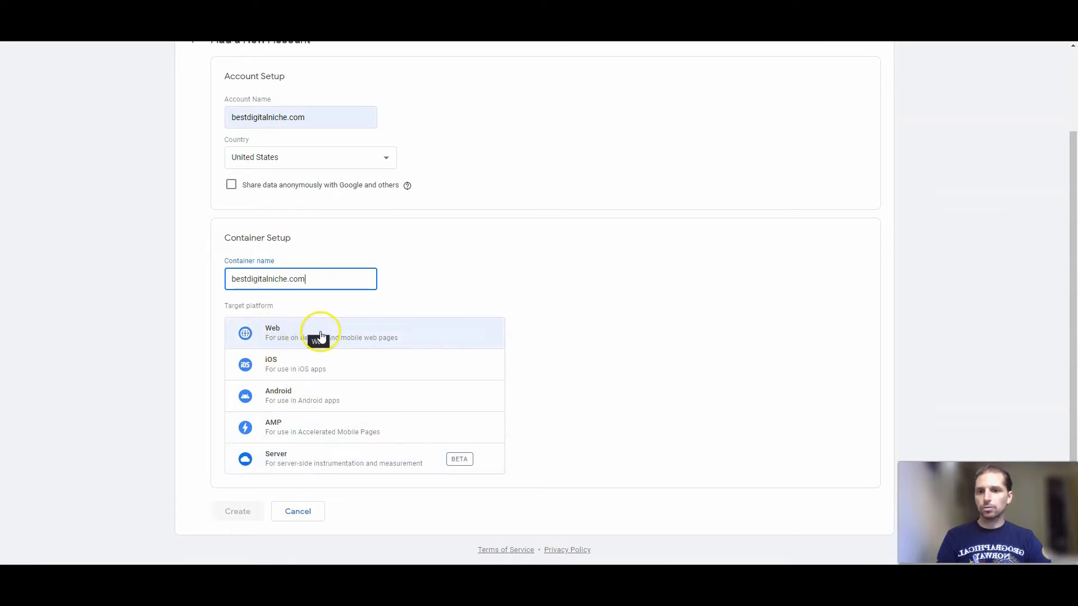
Create the account with a Web container, accepting the Terms of Service and the GDPR Data Processing Terms.
{"action": "left_click", "coordinate": [297, 335]}
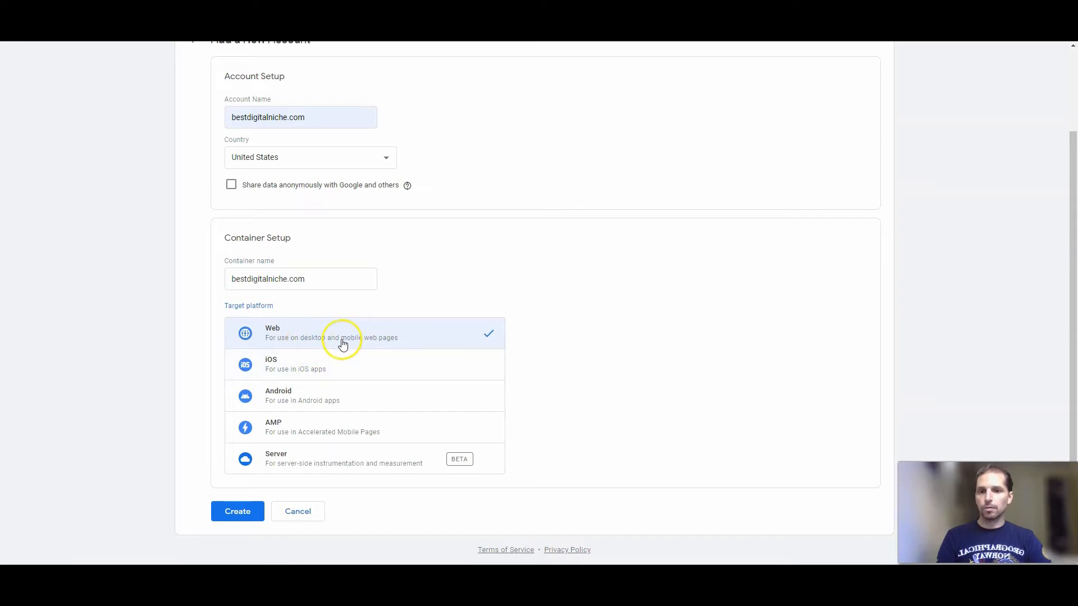
{"action": "left_click", "coordinate": [238, 511]}
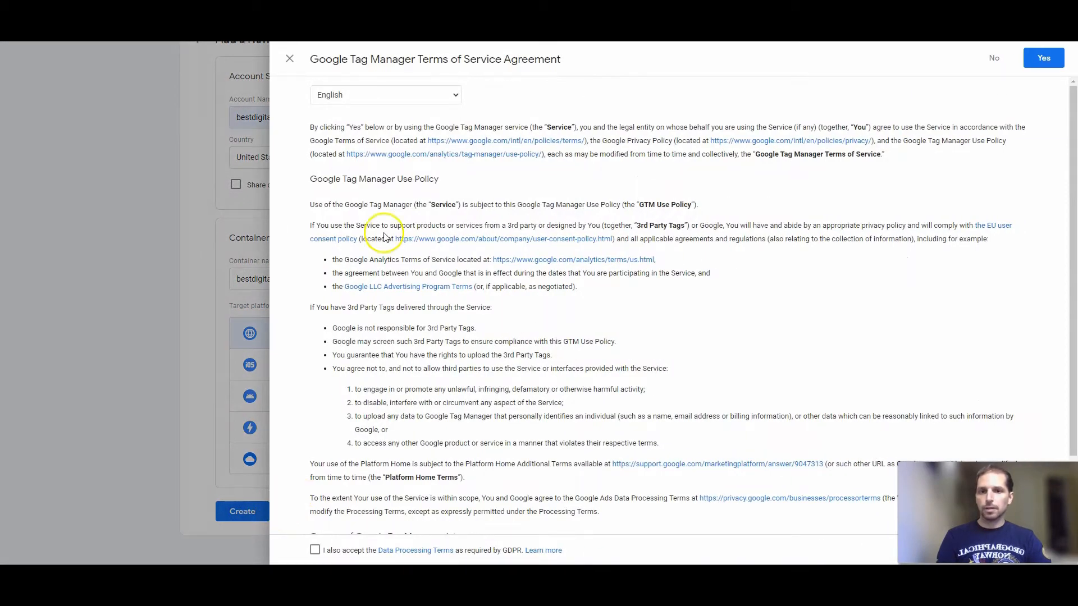
{"action": "left_click", "coordinate": [315, 550]}
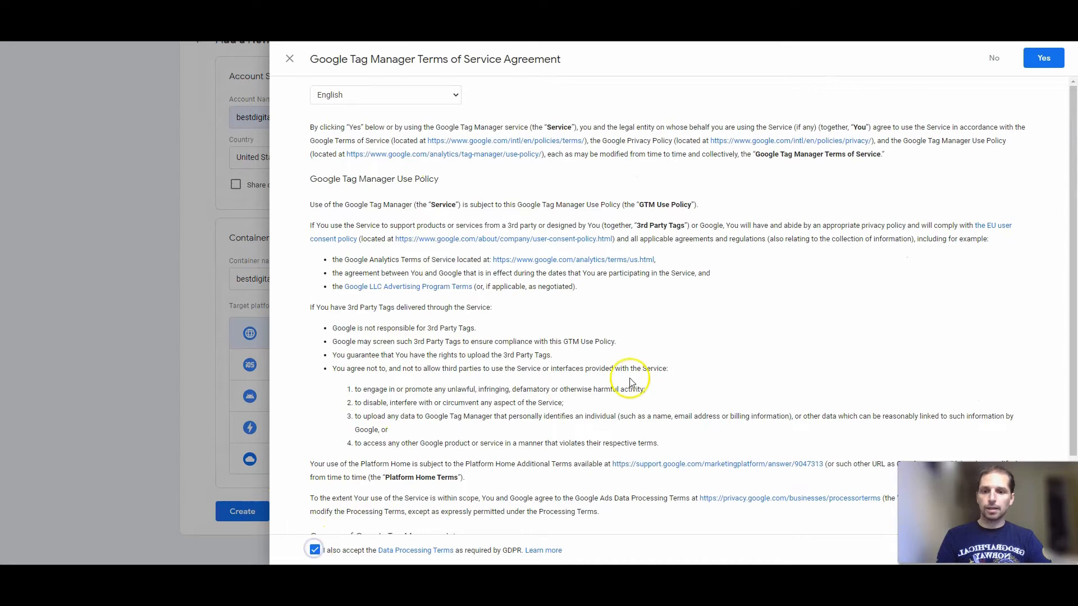
{"action": "left_click", "coordinate": [1043, 58]}
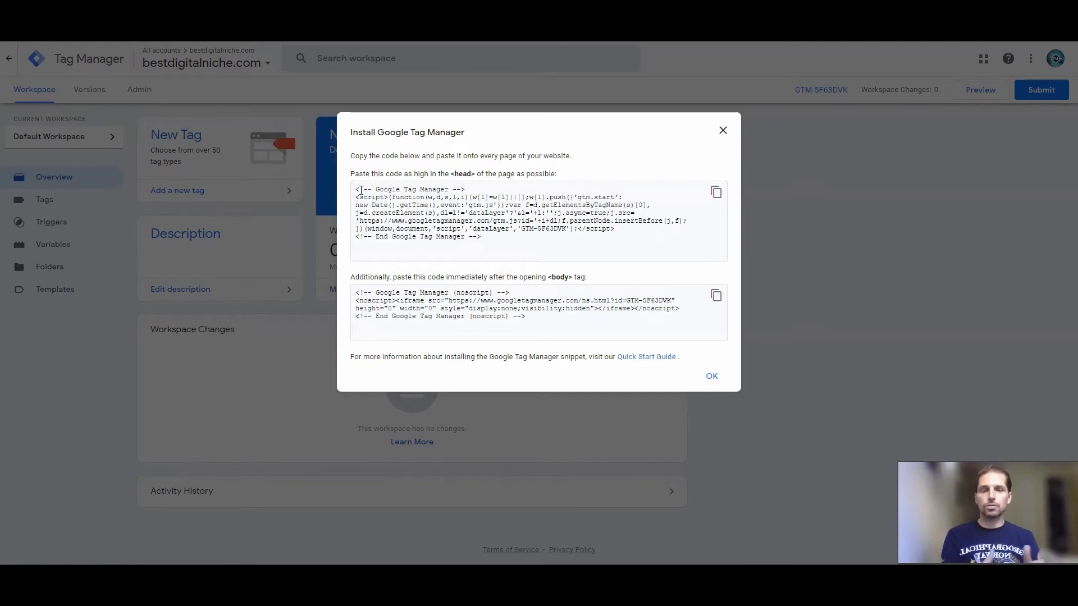
Examine the head and body installation snippets for the container and dismiss the install dialog.
{"action": "left_click_drag", "start_coordinate": [485, 241], "coordinate": [345, 185]}
{"action": "left_click_drag", "start_coordinate": [543, 327], "coordinate": [370, 283]}
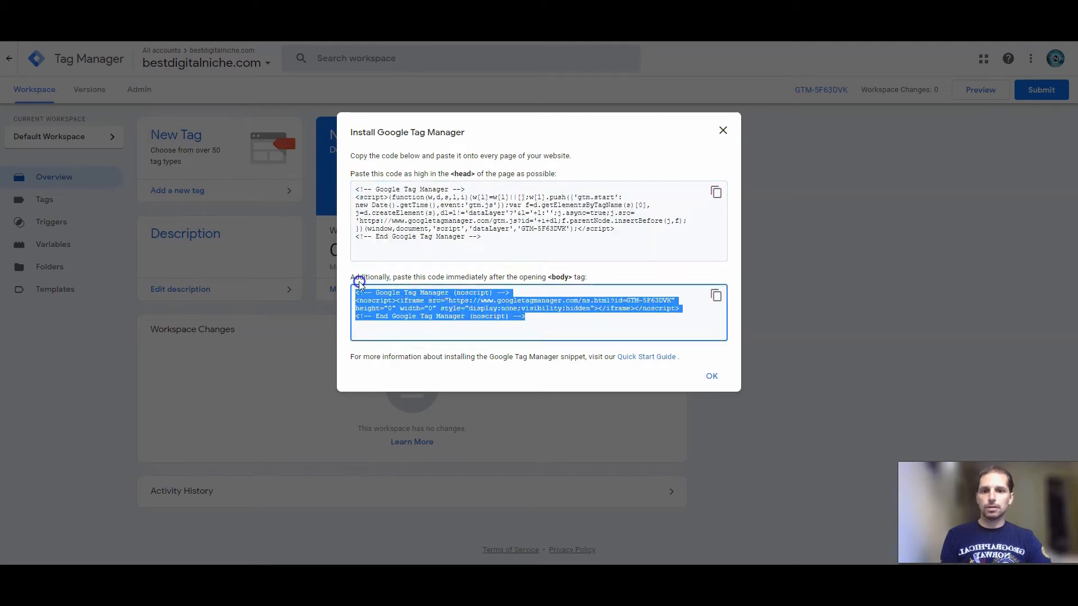
{"action": "left_click", "coordinate": [716, 163]}
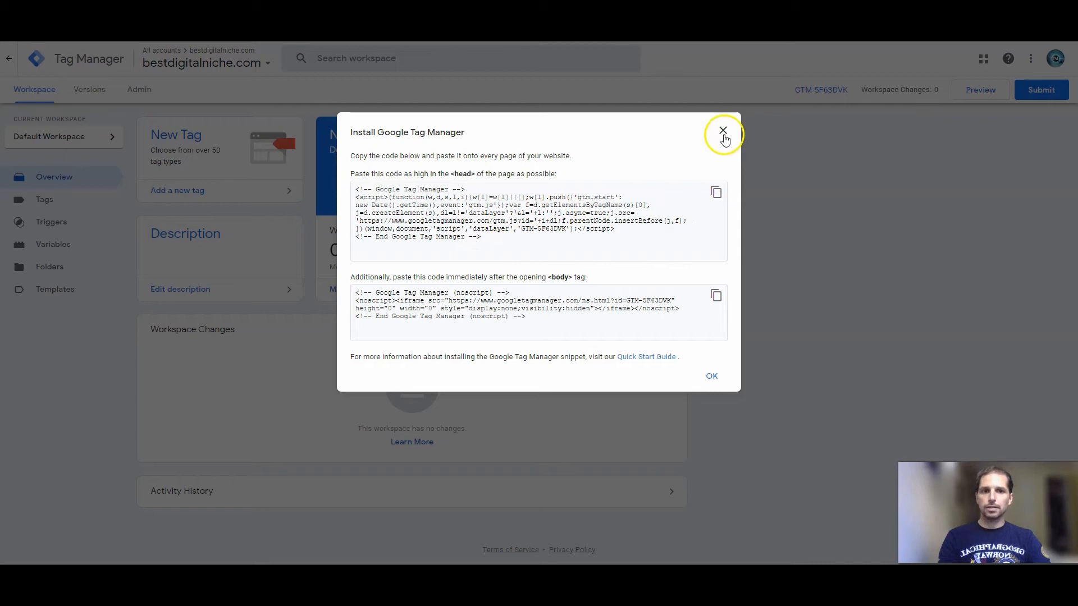
{"action": "left_click", "coordinate": [724, 133]}
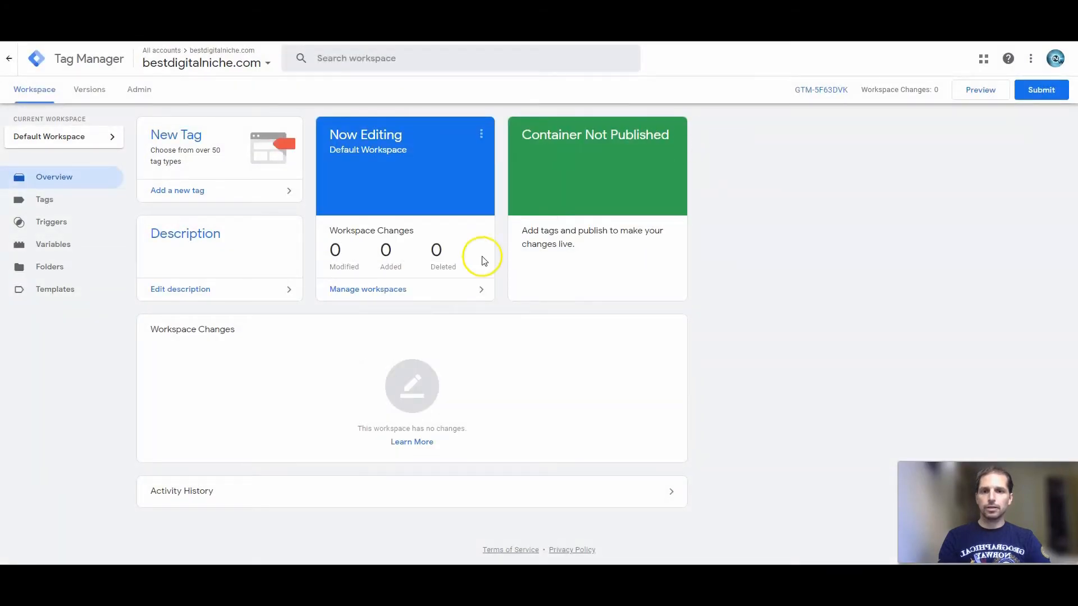
Start a new tag of type Google Analytics: GA4 Configuration, ready for its Measurement ID.
{"action": "left_click", "coordinate": [42, 201]}
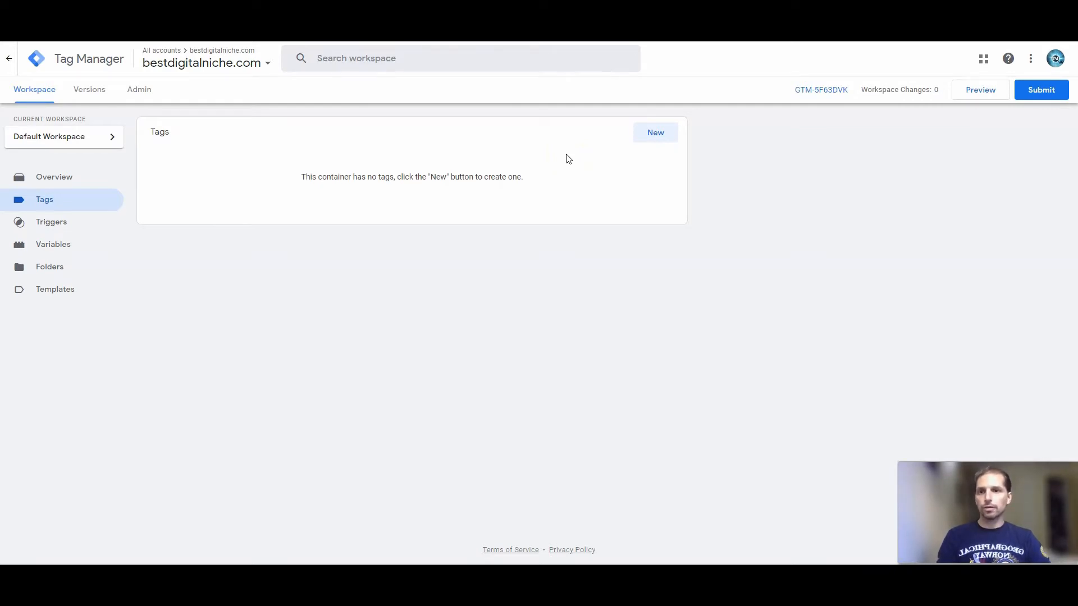
{"action": "left_click", "coordinate": [653, 133]}
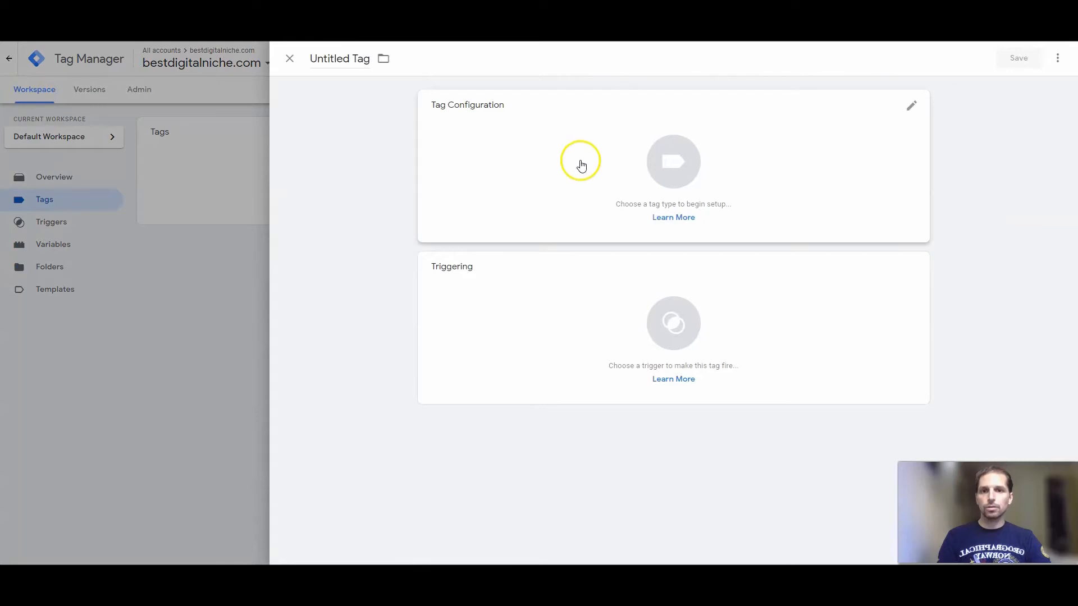
{"action": "left_click", "coordinate": [666, 171]}
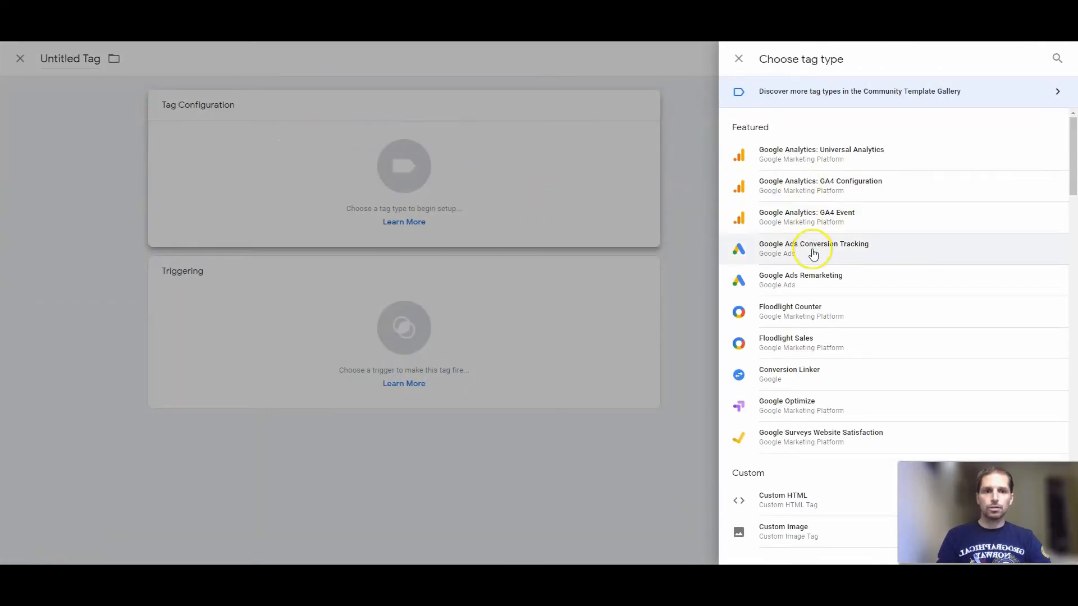
{"action": "left_click", "coordinate": [812, 181]}
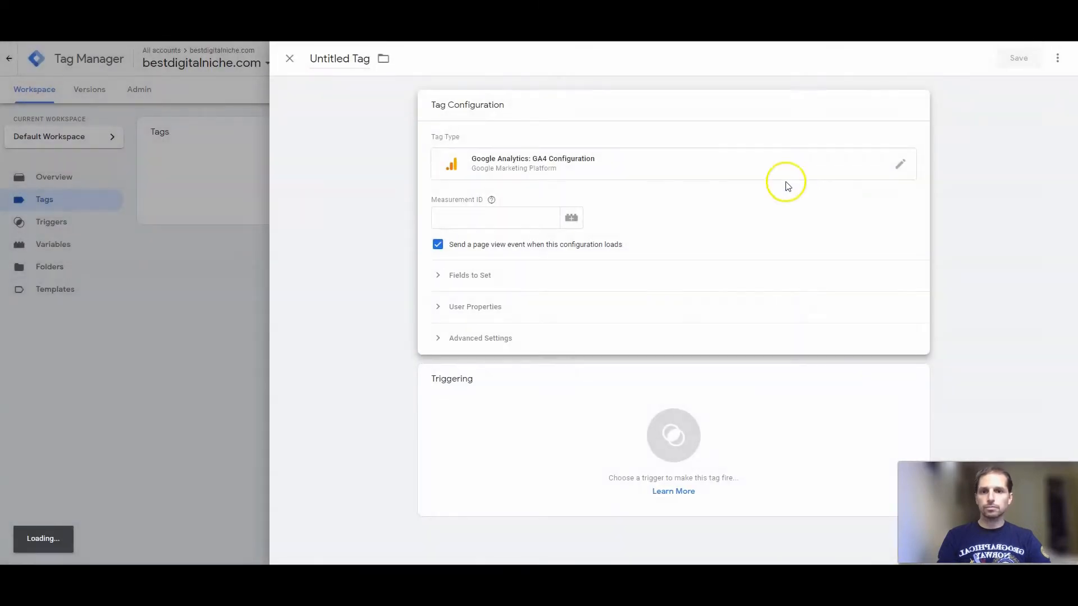
{"action": "left_click", "coordinate": [474, 219]}
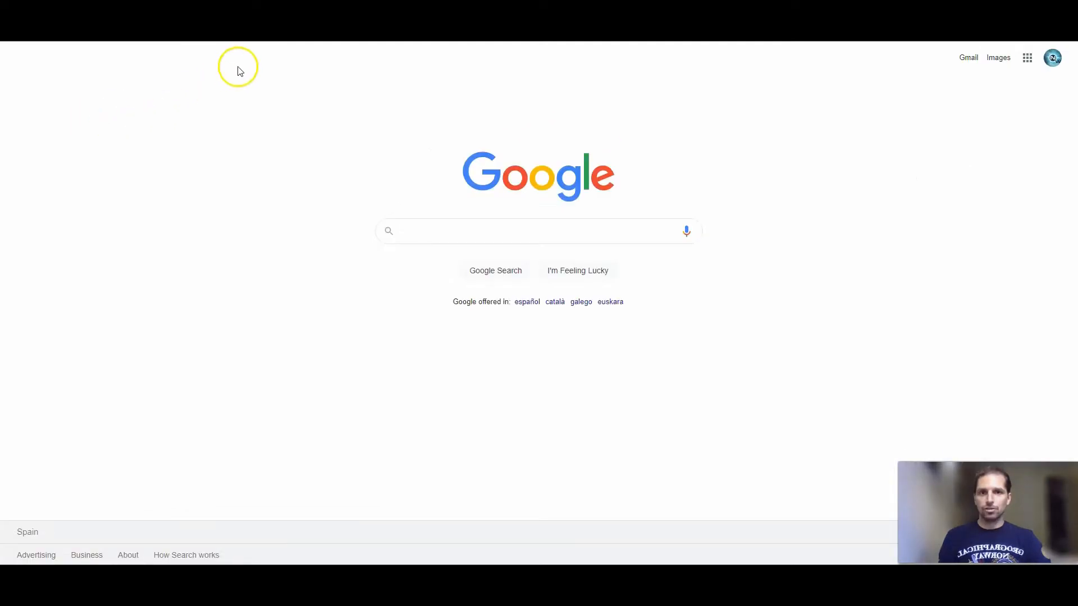
Search Google for google analytics and open the Google Analytics site.
{"action": "left_click", "coordinate": [454, 235]}
{"action": "type", "text": "googl"}
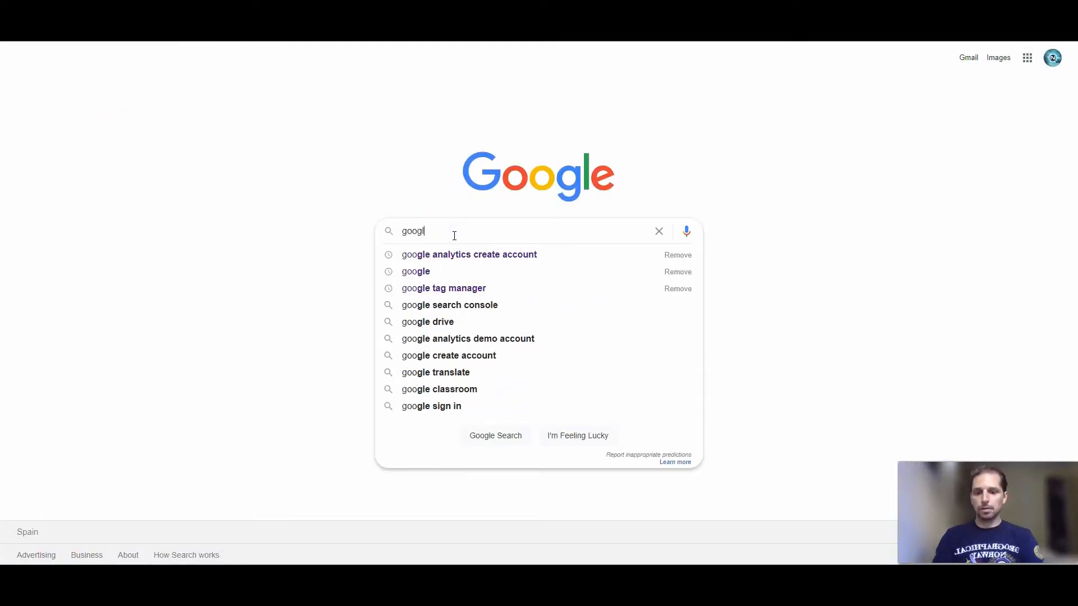
{"action": "type", "text": "eanalytics"}
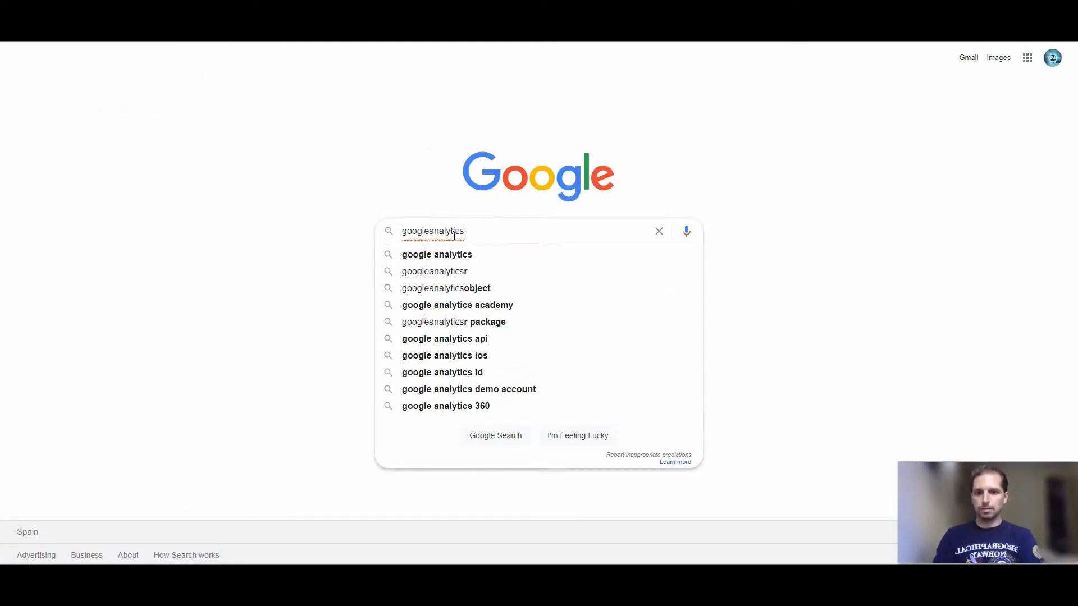
{"action": "key", "text": "Down"}
{"action": "key", "text": "Return"}
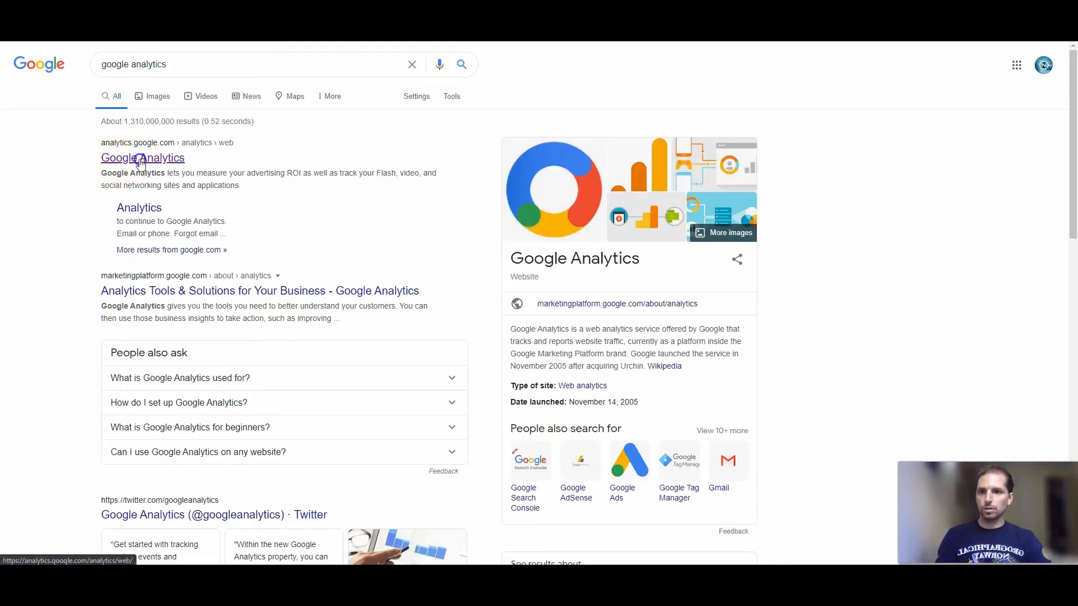
{"action": "left_click", "coordinate": [140, 160]}
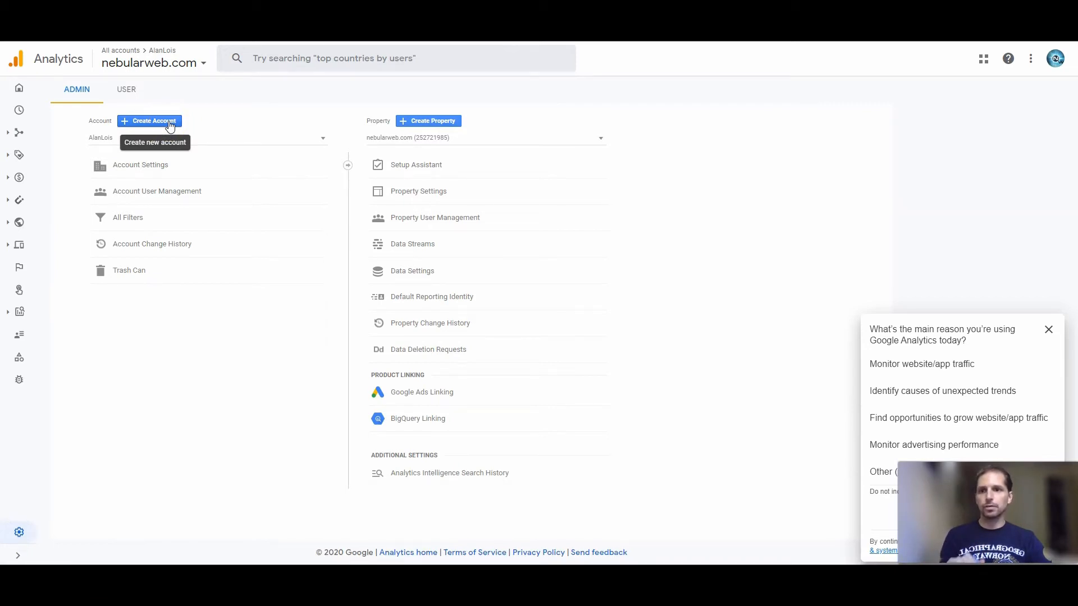
Start creating a new Analytics account named bestdigitalniche.com.
{"action": "left_click", "coordinate": [144, 123]}
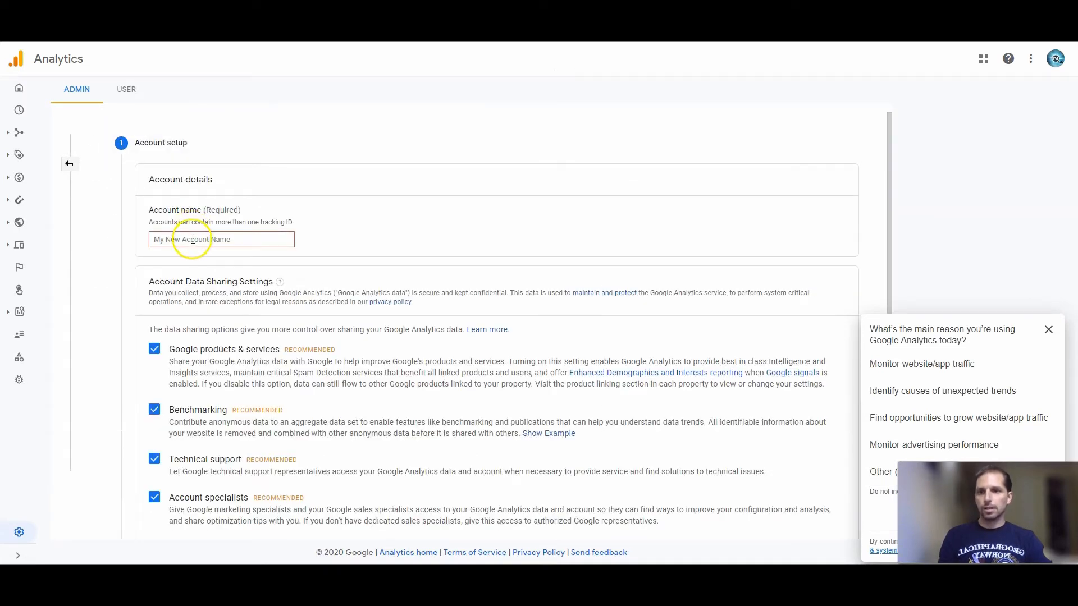
{"action": "left_click", "coordinate": [193, 240]}
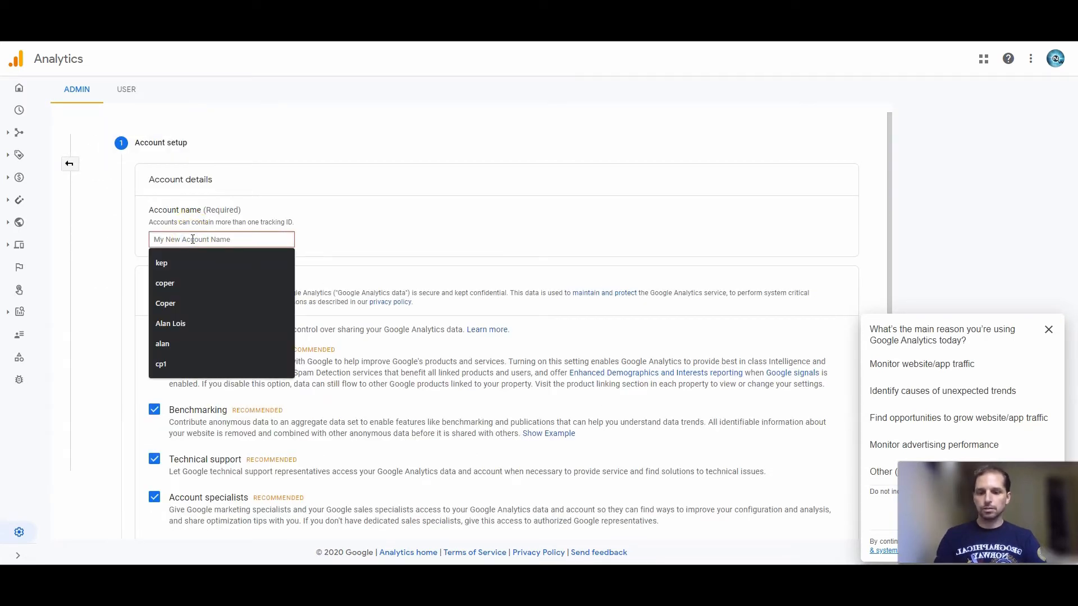
{"action": "type", "text": "bestdigitalniche.com"}
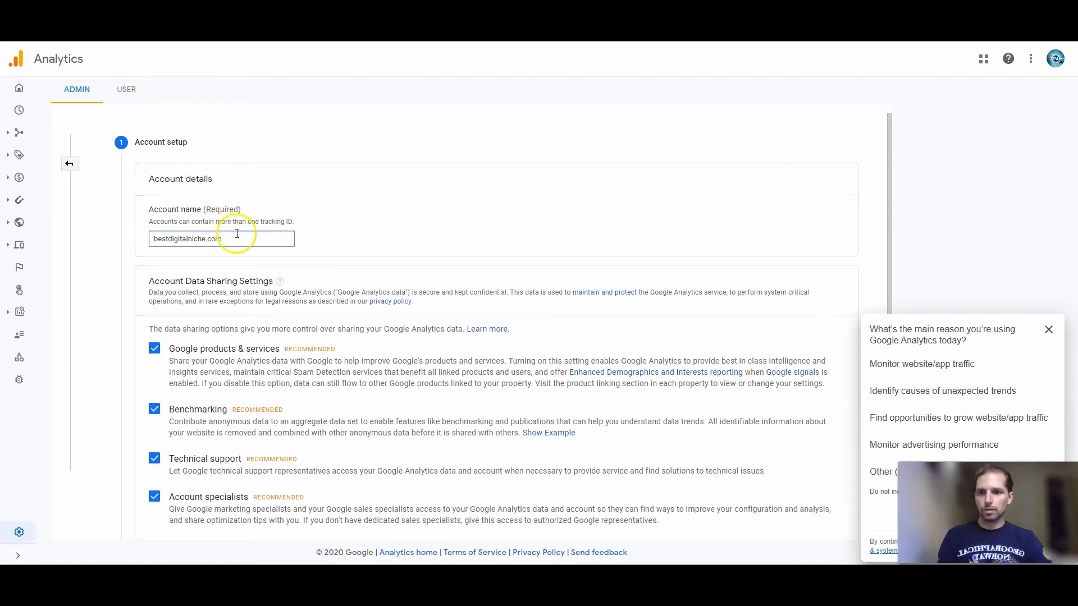
Turn off sharing for Google products & services, Benchmarking, Technical support and Account specialists, and continue to property setup.
{"action": "scroll", "coordinate": [192, 240], "scroll_direction": "down", "scroll_amount": 3}
{"action": "left_click", "coordinate": [155, 181]}
{"action": "left_click", "coordinate": [155, 241]}
{"action": "left_click", "coordinate": [155, 290]}
{"action": "left_click", "coordinate": [155, 328]}
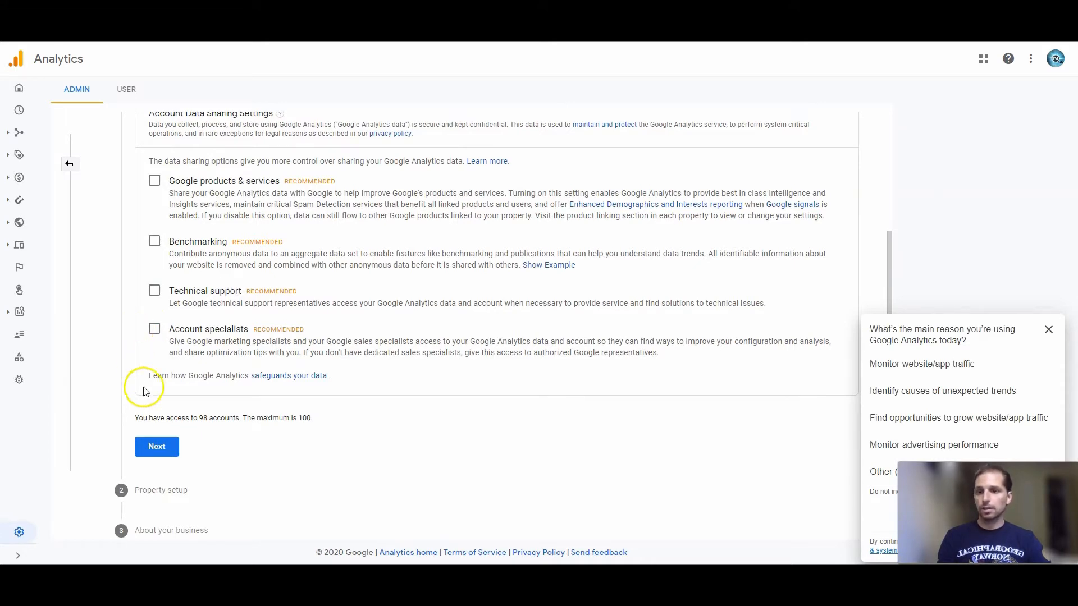
{"action": "left_click", "coordinate": [150, 447]}
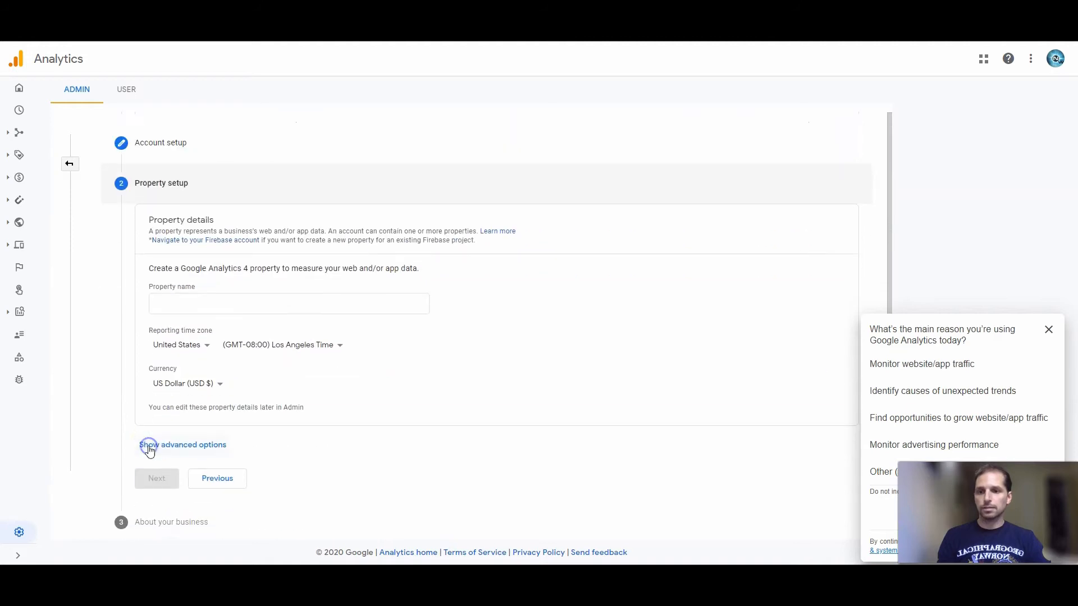
Name the Google Analytics 4 property bestdigitalniche.com and continue to the business information.
{"action": "left_click", "coordinate": [197, 301]}
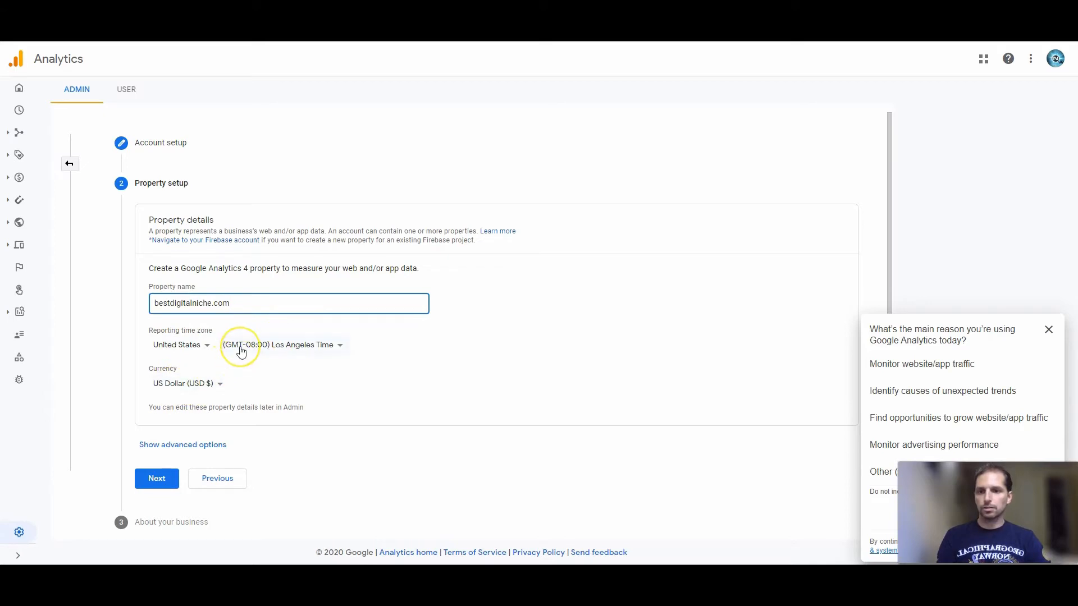
{"action": "left_click", "coordinate": [150, 478]}
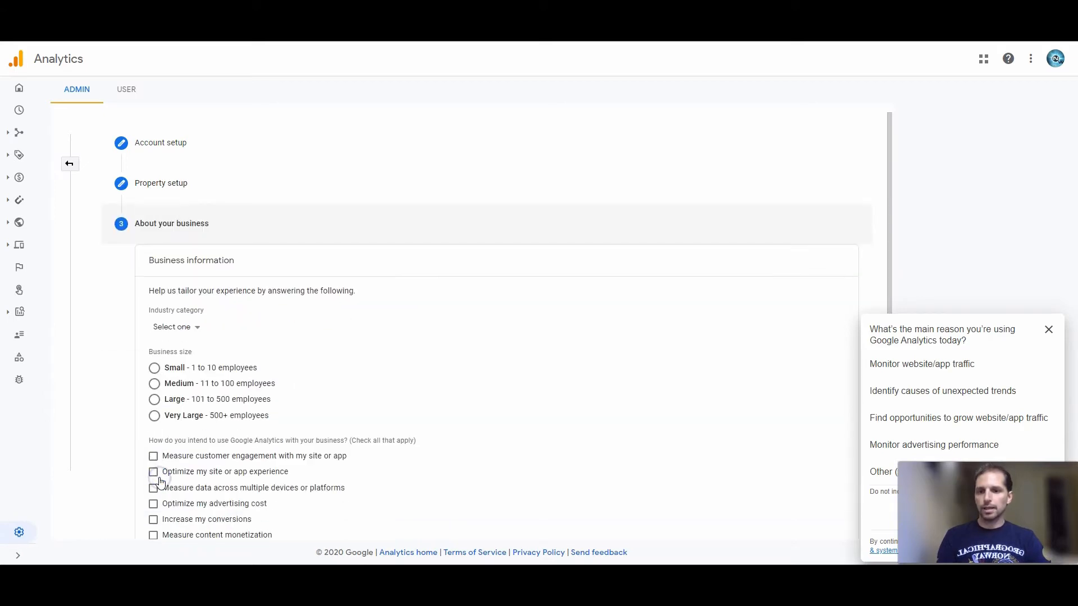
Set the industry to Business & Industrial, the business size to Small, and the intended use to Analyze my online sales.
{"action": "scroll", "coordinate": [171, 426], "scroll_direction": "down", "scroll_amount": 2}
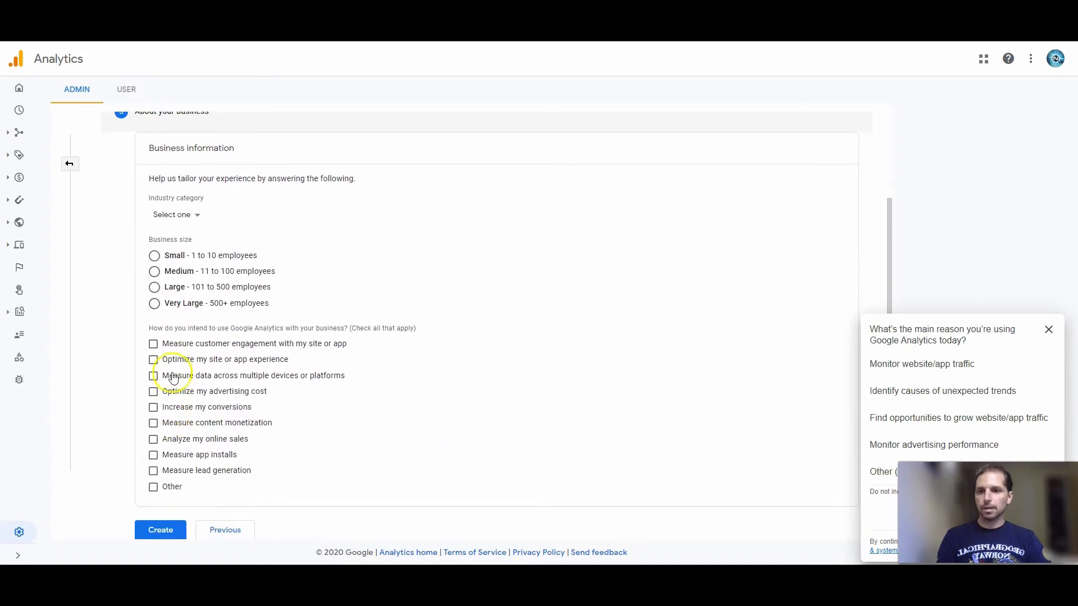
{"action": "left_click", "coordinate": [170, 217]}
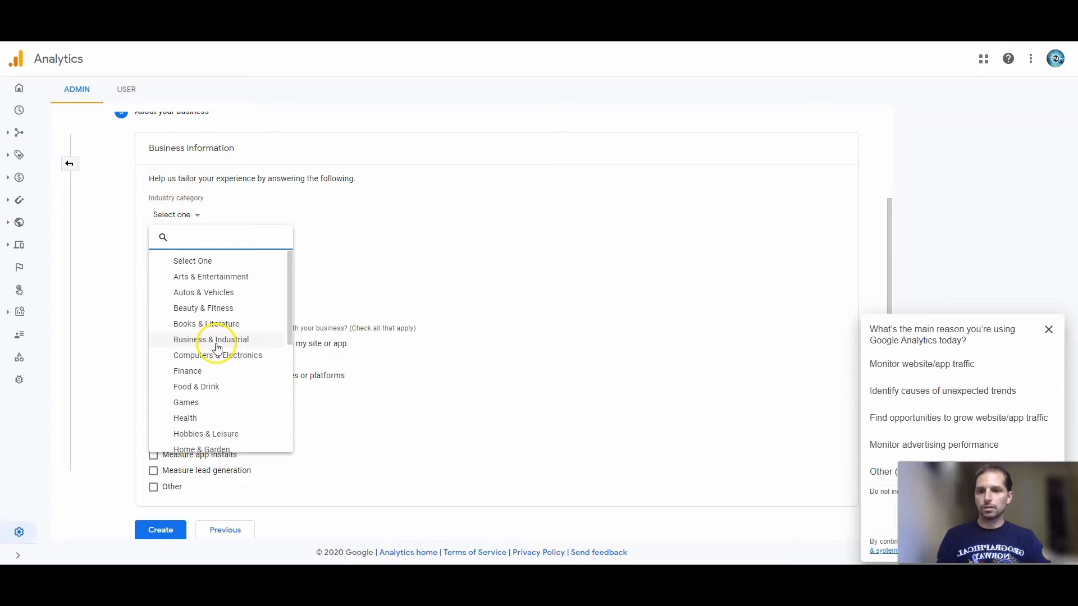
{"action": "left_click", "coordinate": [218, 347]}
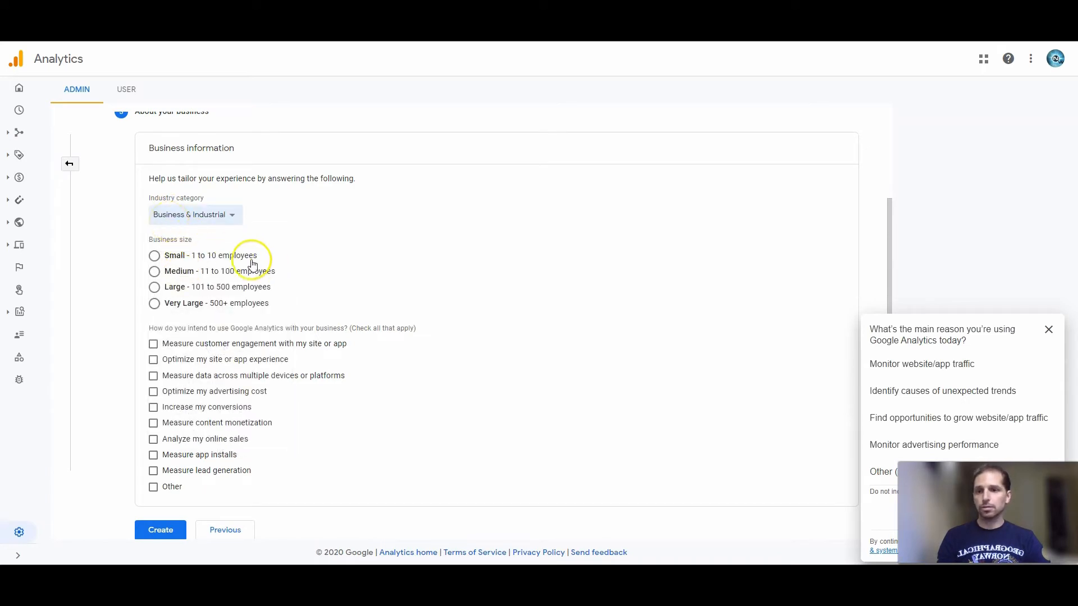
{"action": "left_click", "coordinate": [157, 257]}
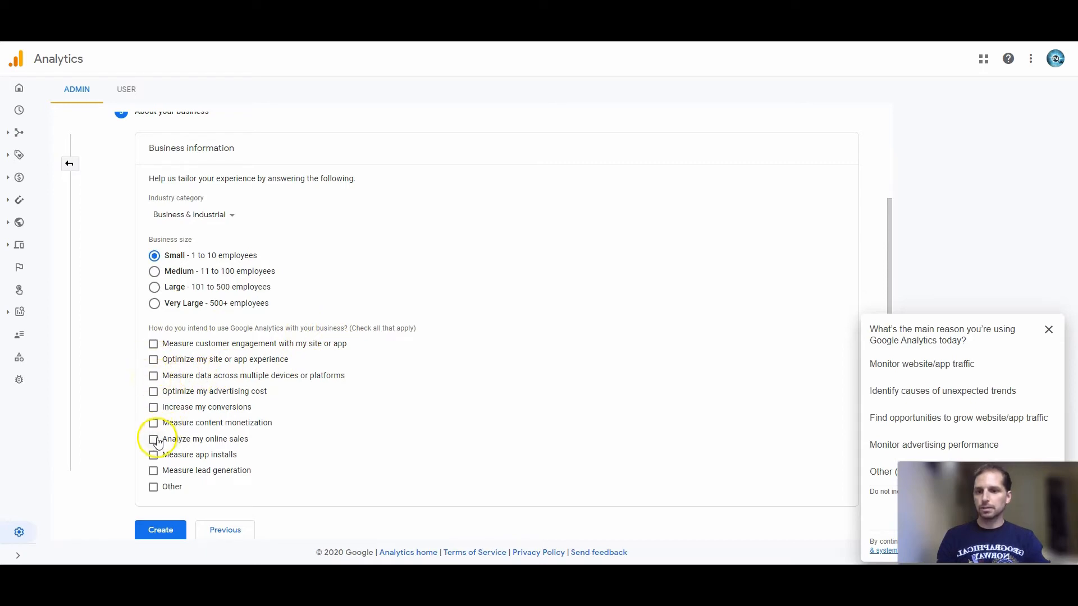
{"action": "left_click", "coordinate": [153, 440]}
Create the Analytics account, accepting the Terms of Service and the GDPR Data Processing Terms.
{"action": "left_click", "coordinate": [161, 529]}
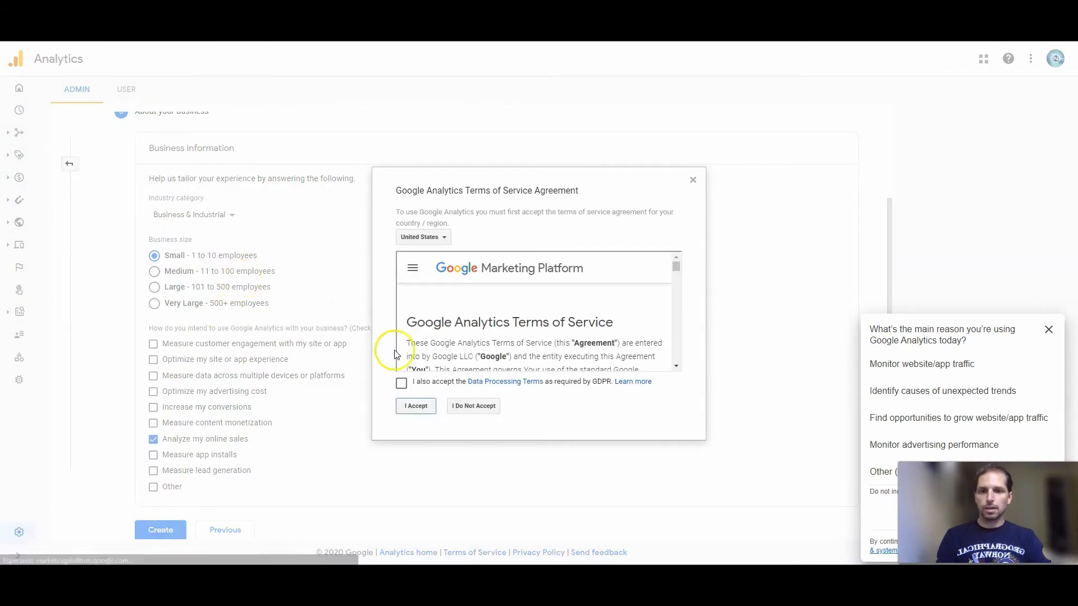
{"action": "left_click", "coordinate": [402, 387]}
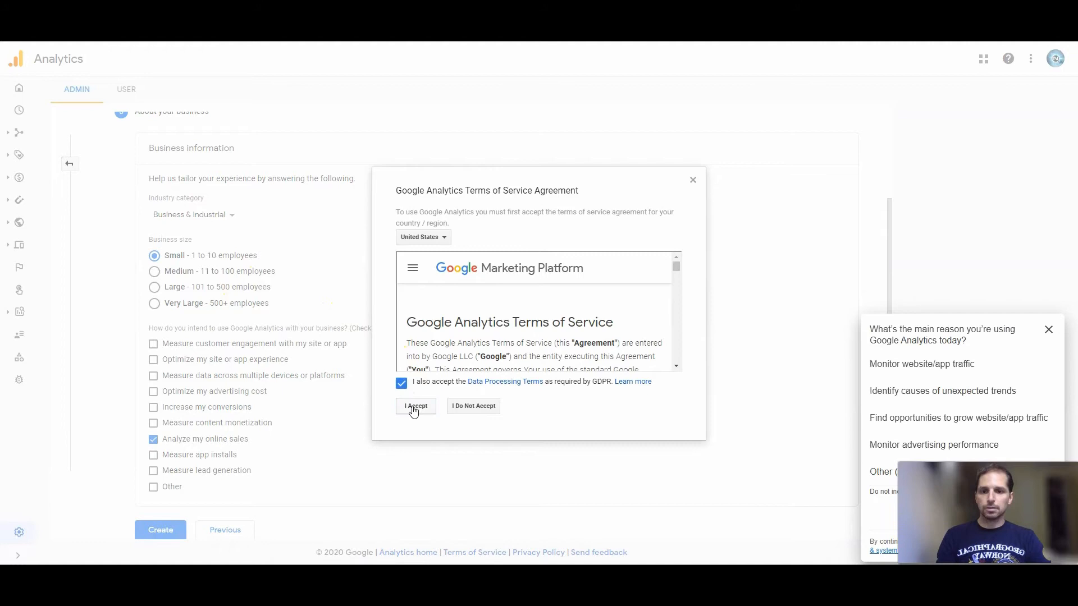
{"action": "left_click", "coordinate": [416, 407]}
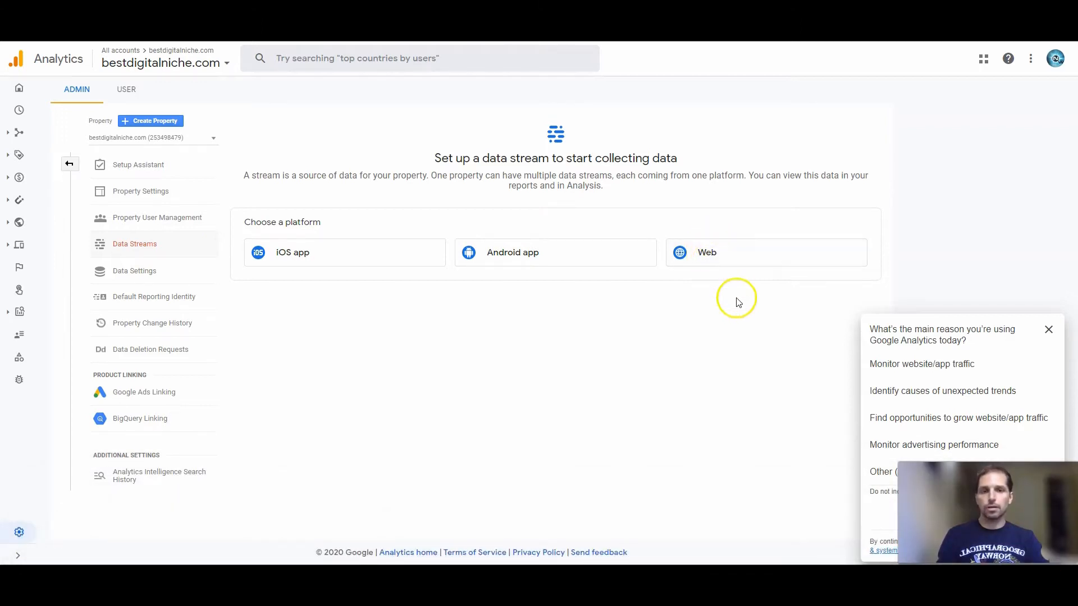
{"action": "left_click", "coordinate": [750, 260]}
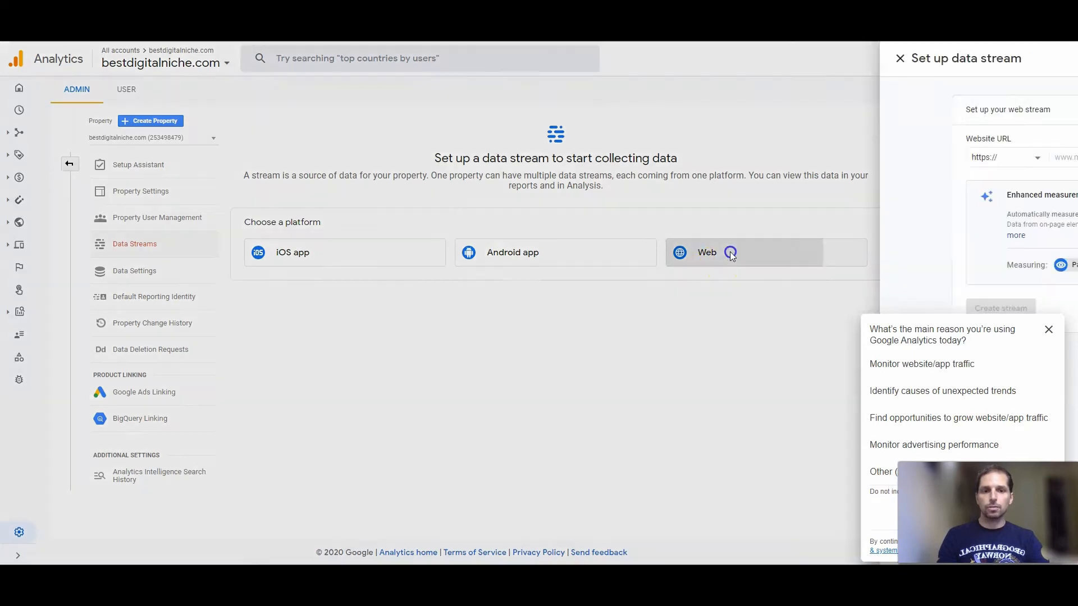
{"action": "left_click", "coordinate": [419, 158]}
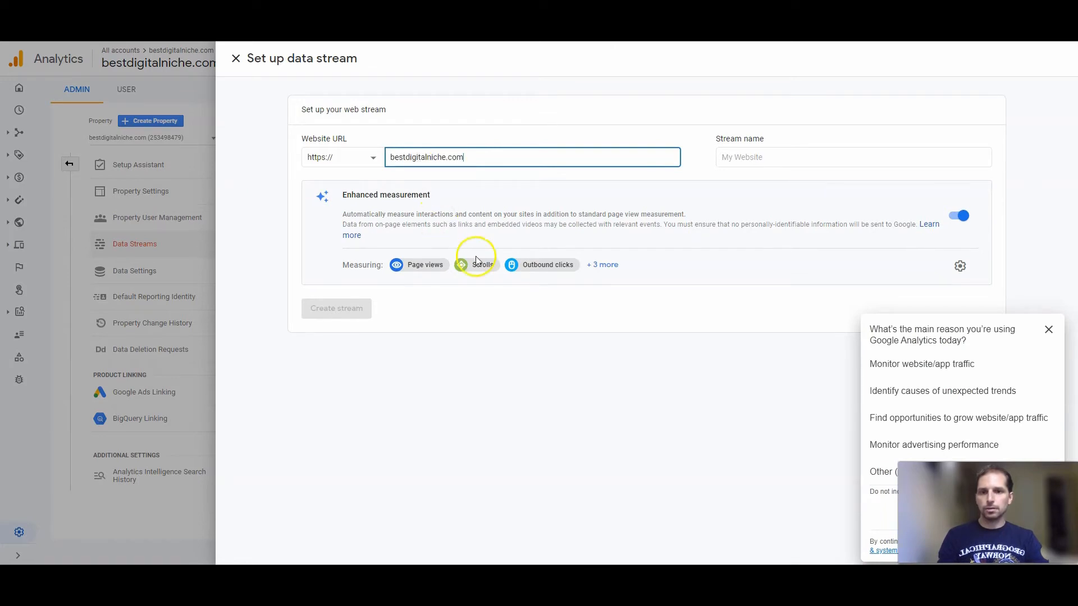
{"action": "left_click", "coordinate": [738, 158]}
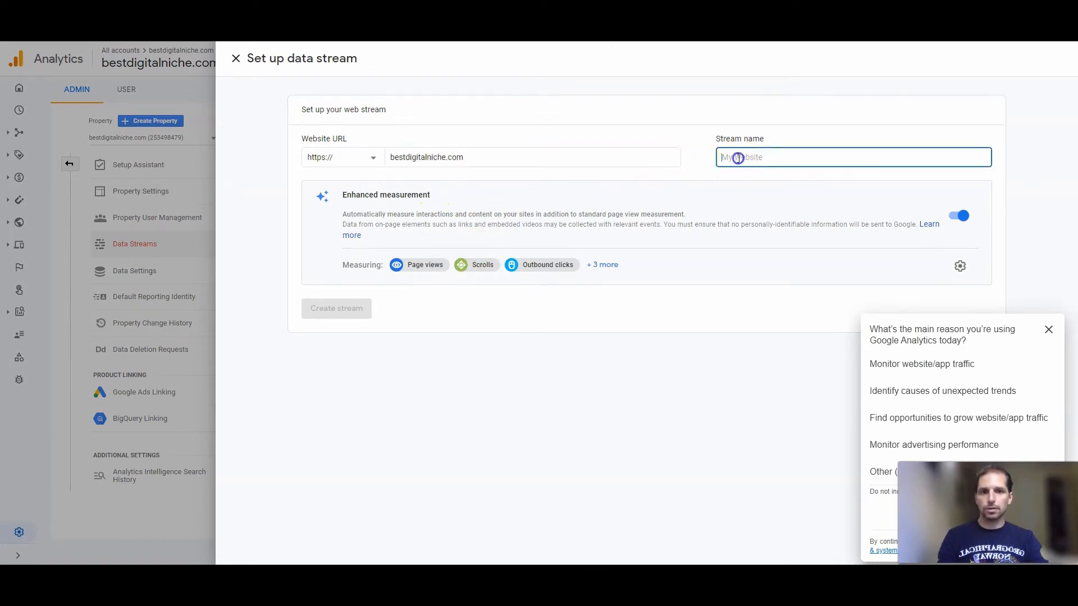
{"action": "type", "text": "bestdigitalniche.com"}
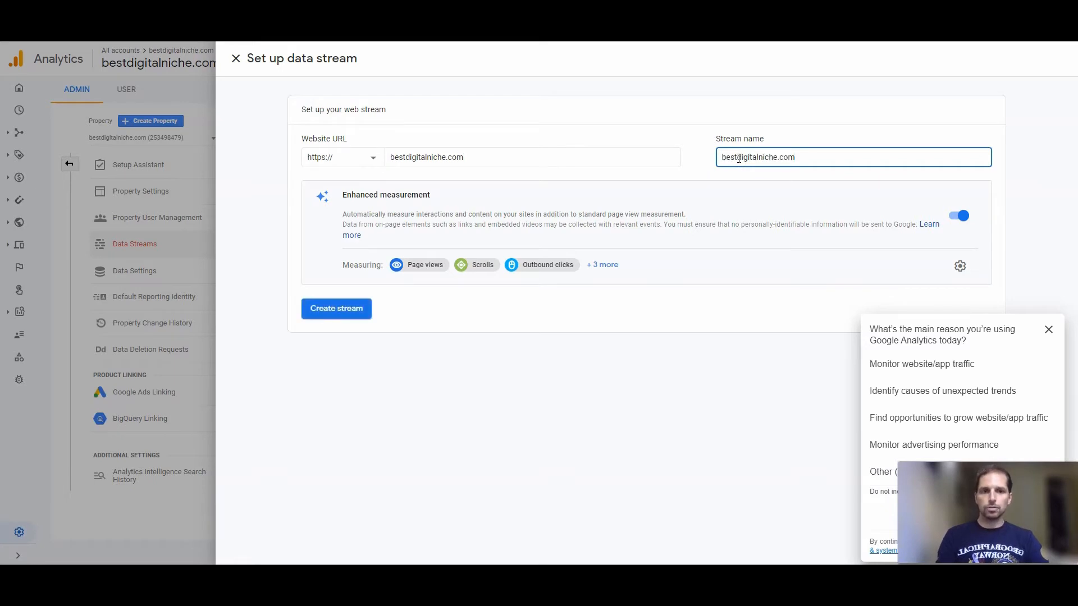
{"action": "left_click", "coordinate": [344, 309]}
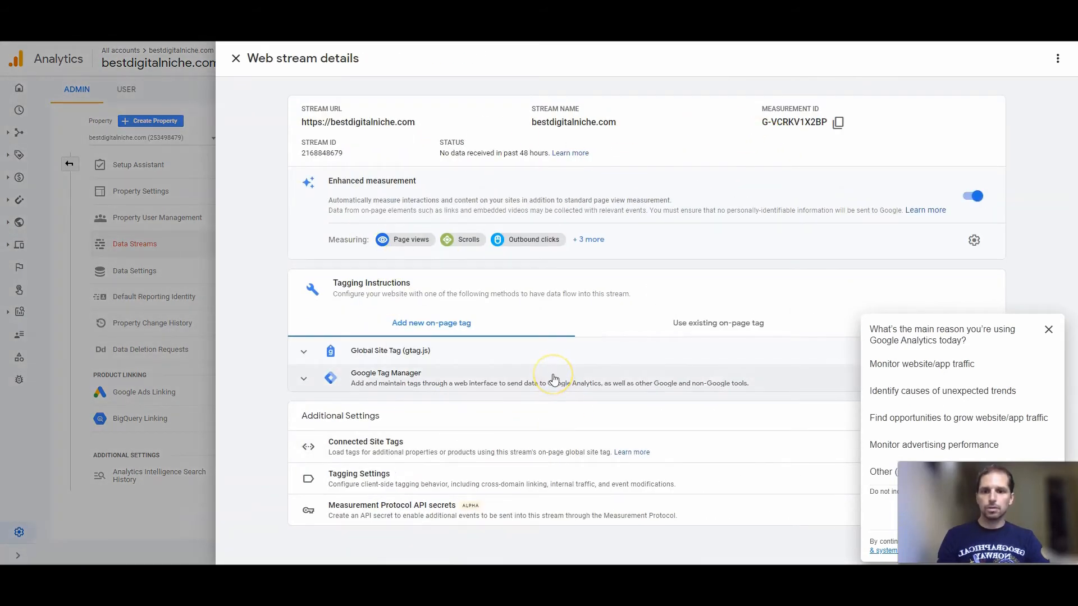
Copy the web stream's measurement ID into the GA4 Configuration tag in Tag Manager and add the All Pages firing trigger.
{"action": "left_click", "coordinate": [839, 125]}
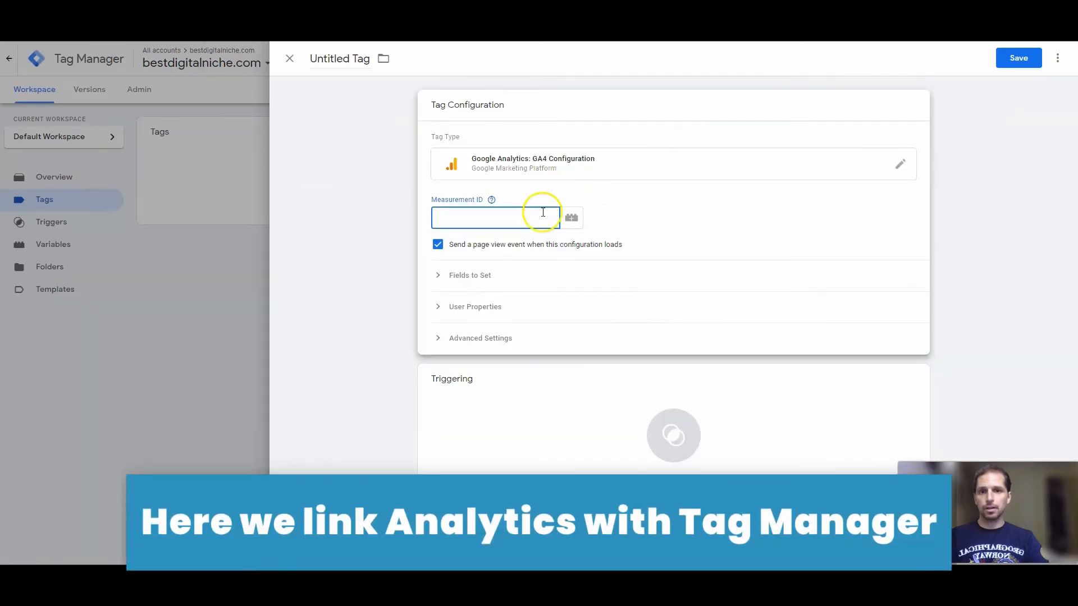
{"action": "left_click", "coordinate": [489, 215]}
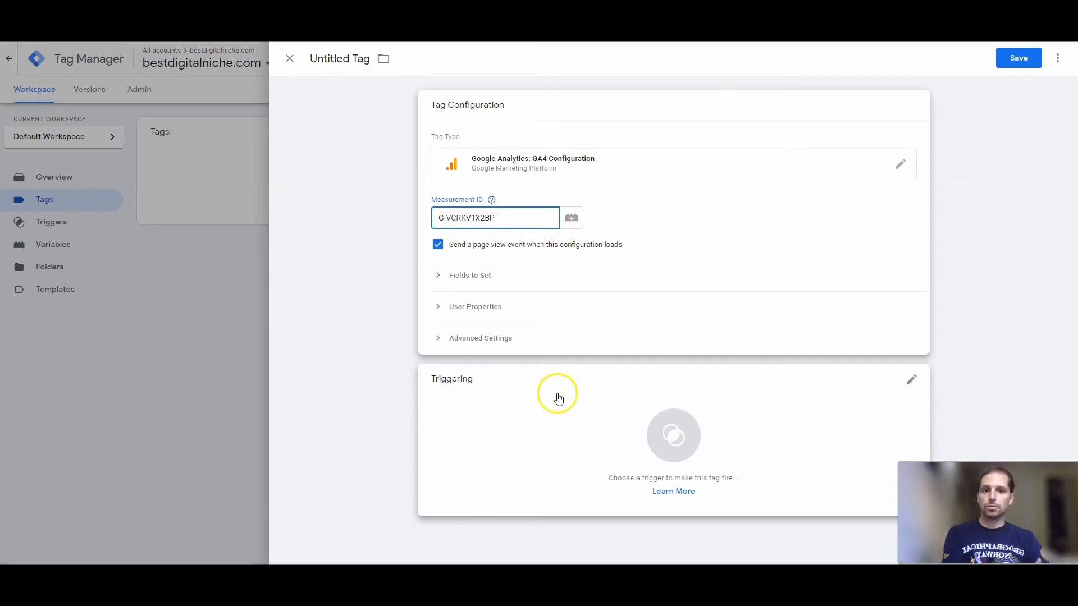
{"action": "left_click", "coordinate": [657, 436]}
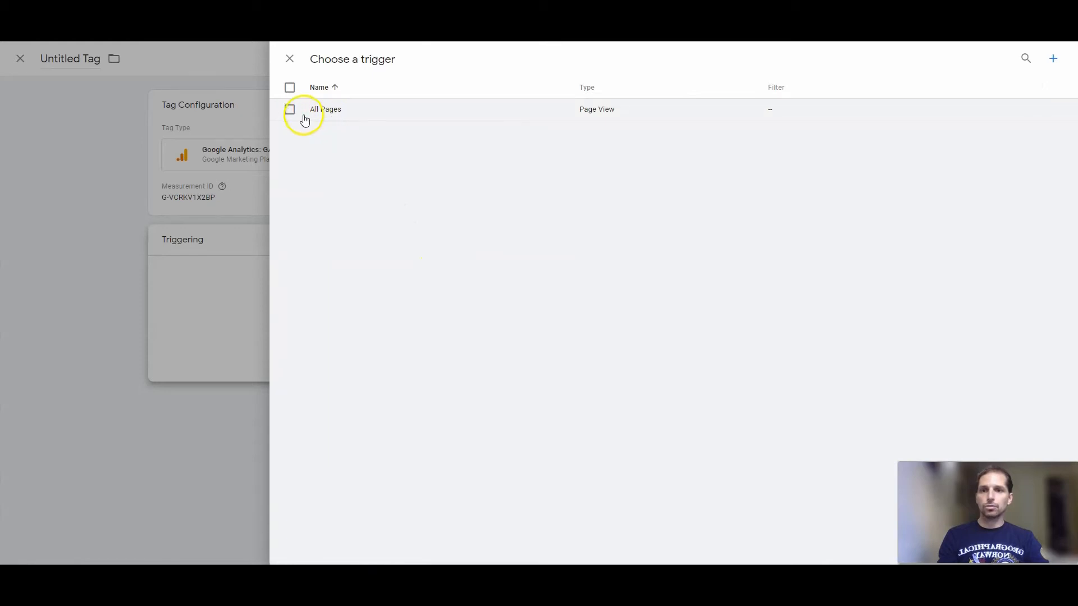
{"action": "left_click", "coordinate": [289, 110]}
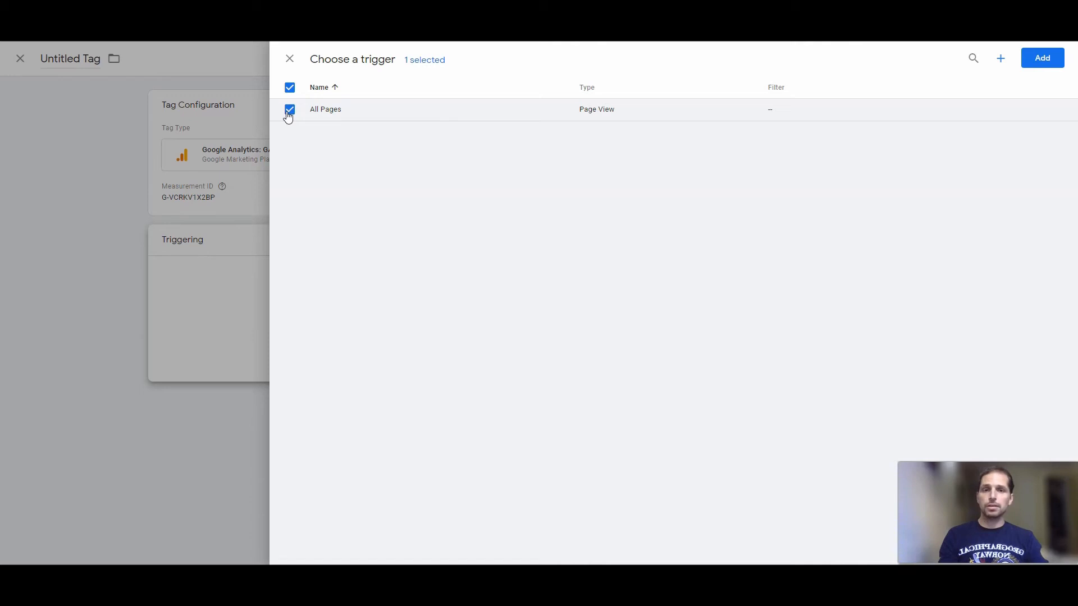
{"action": "left_click", "coordinate": [1041, 59]}
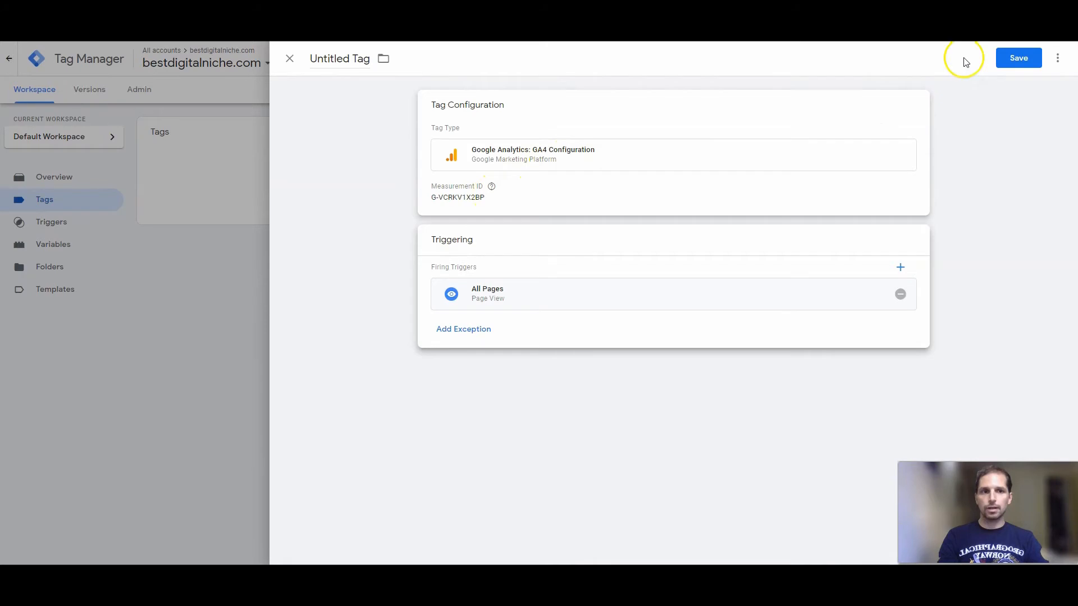
Save the tag under the name "bestdigitalniche - Google Analytics GA4 Configuration".
{"action": "left_click", "coordinate": [1011, 59]}
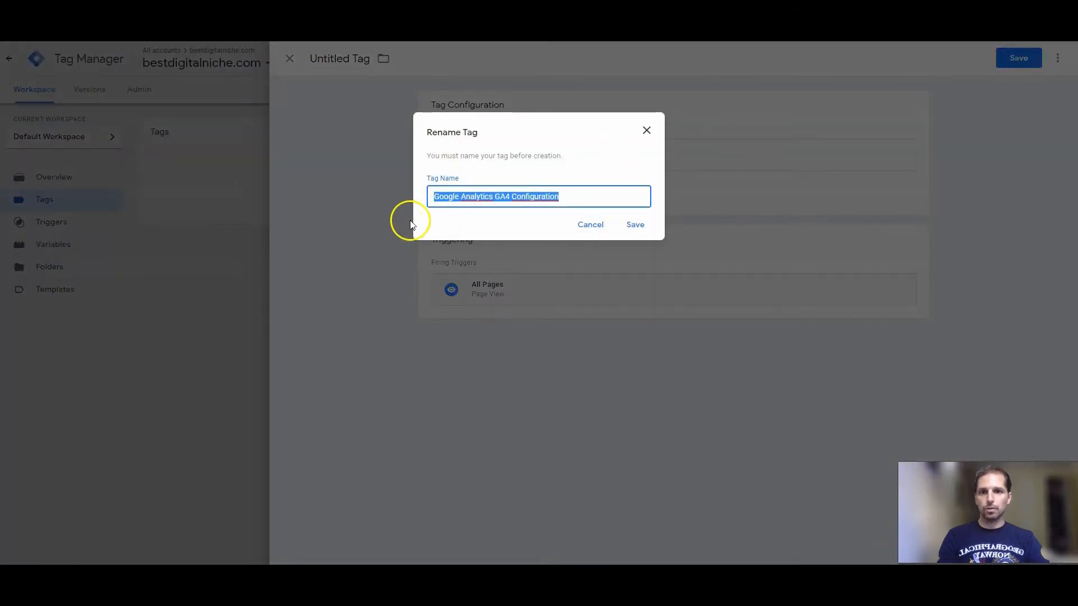
{"action": "left_click", "coordinate": [439, 197]}
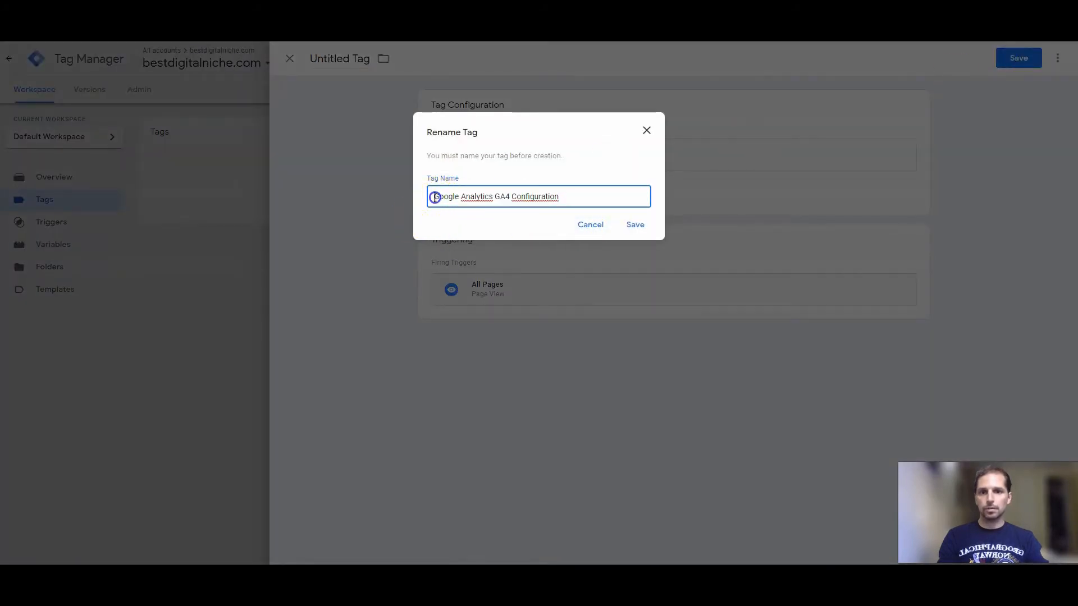
{"action": "key", "text": "ctrl+v"}
{"action": "key", "text": "ctrl+shift+Left"}
{"action": "type", "text": "bestdigita"}
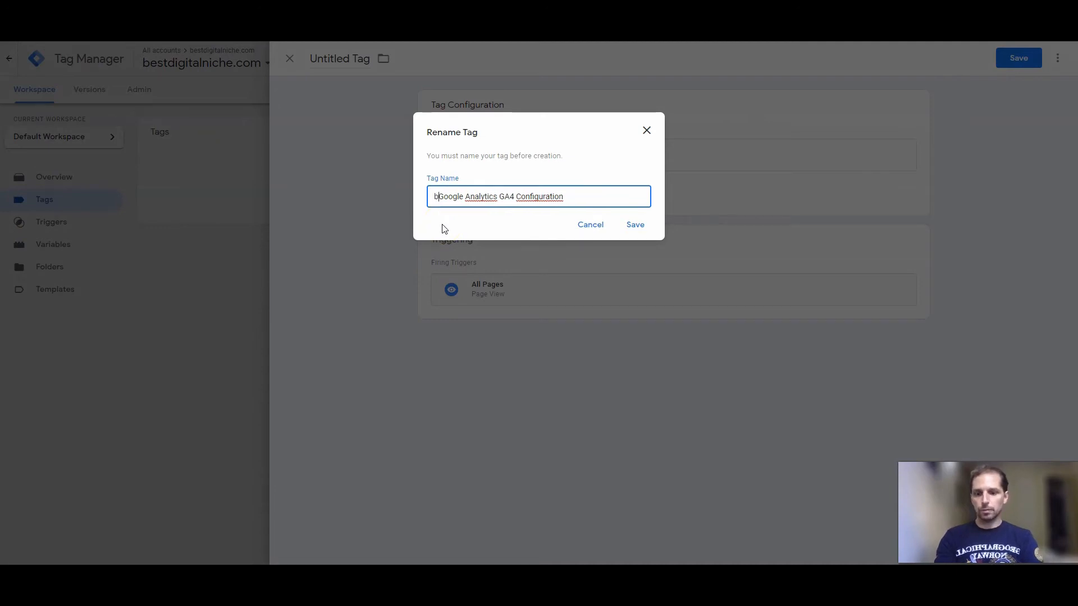
{"action": "type", "text": "lniche"}
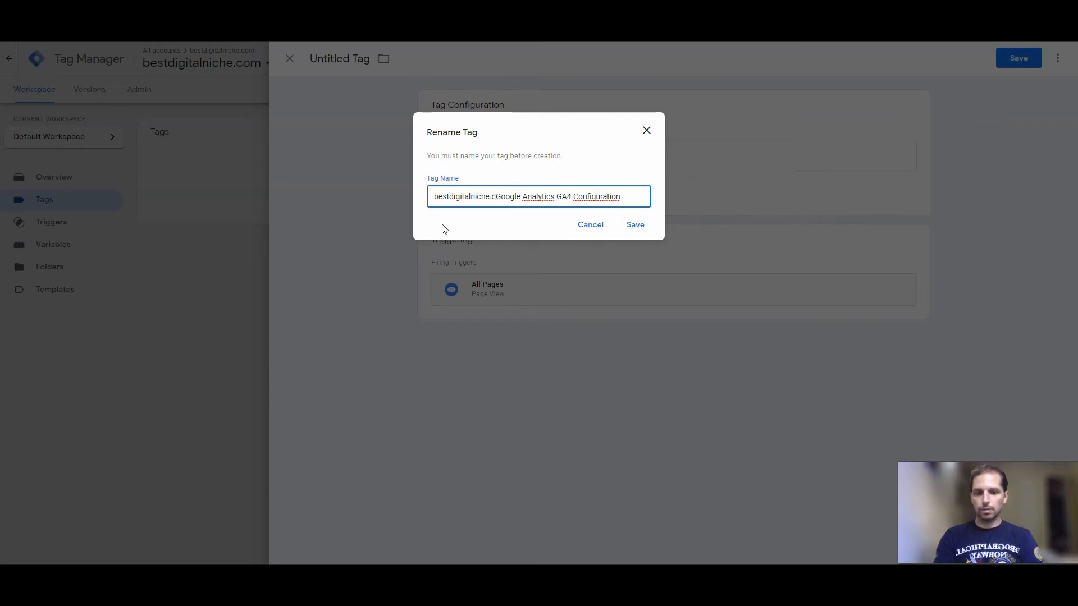
{"action": "type", "text": " -"}
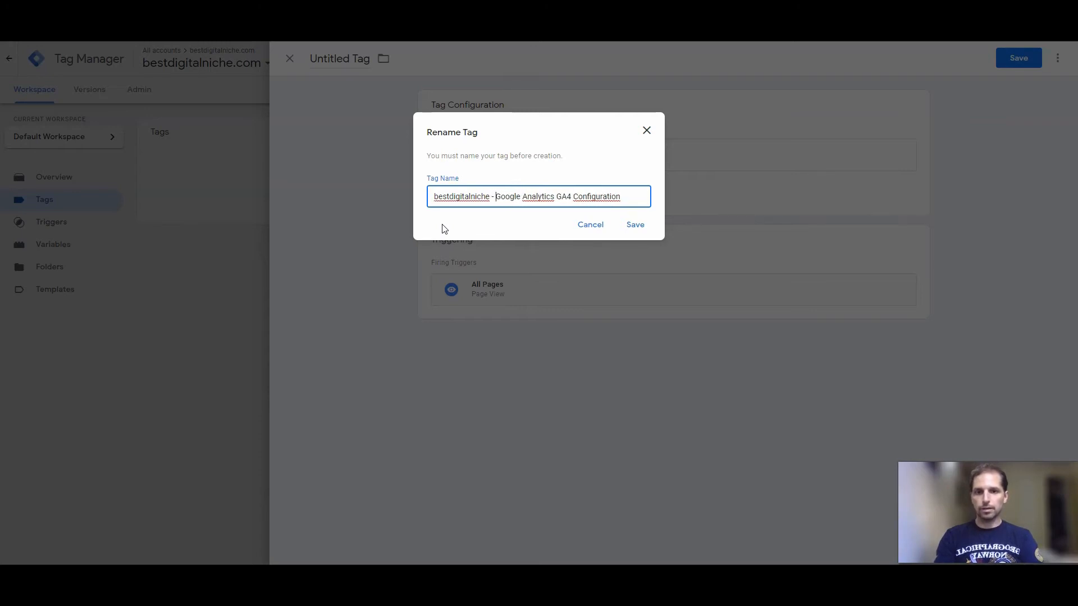
{"action": "left_click", "coordinate": [635, 225]}
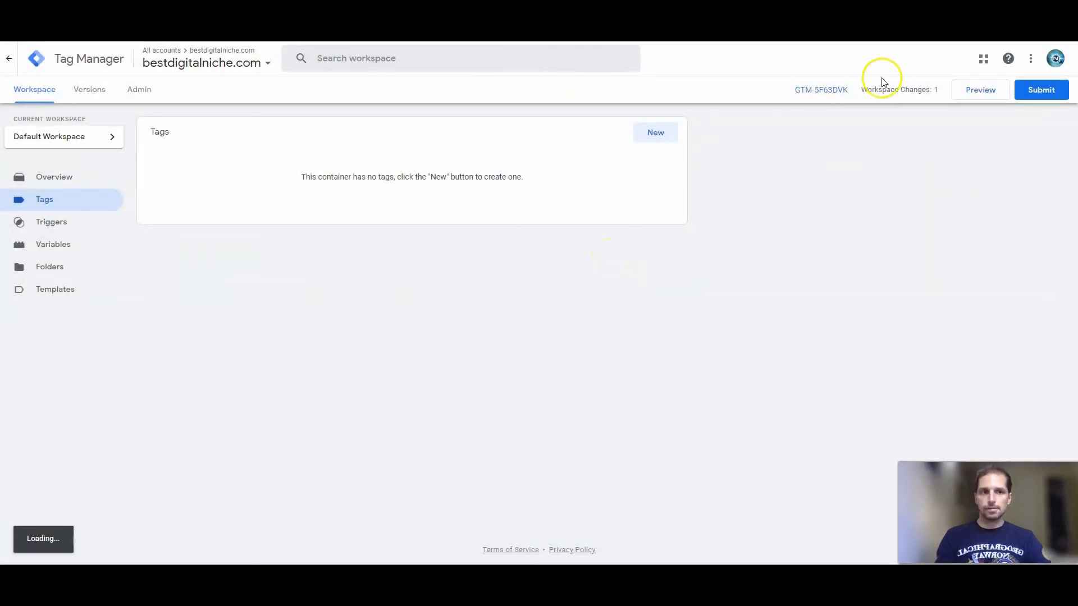
Publish the workspace changes to the Live environment, skipping the version name and description, and look through the version summary.
{"action": "left_click", "coordinate": [1043, 92]}
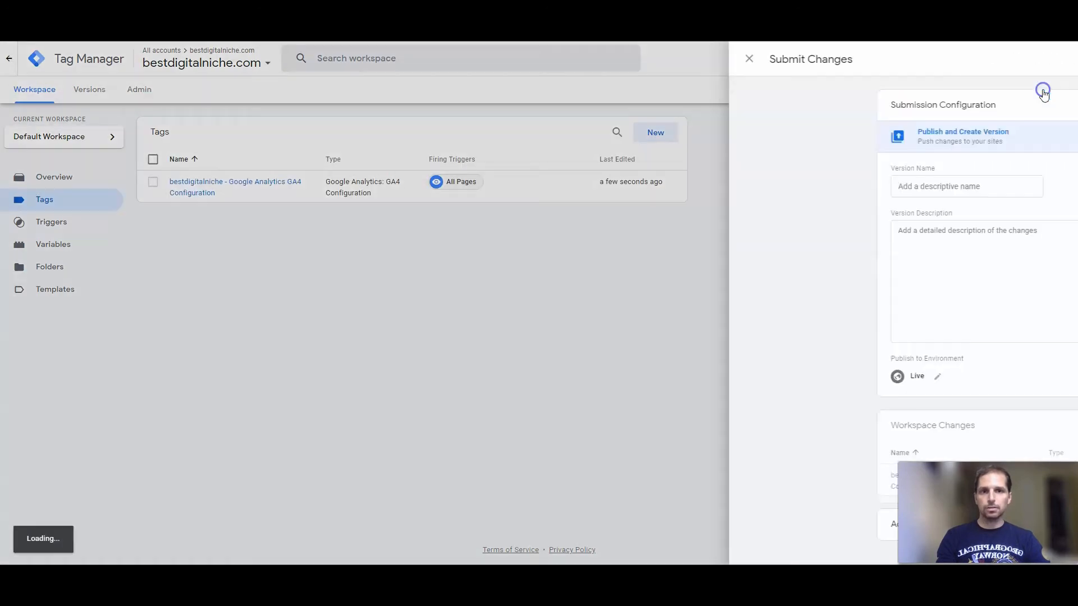
{"action": "left_click", "coordinate": [1028, 59]}
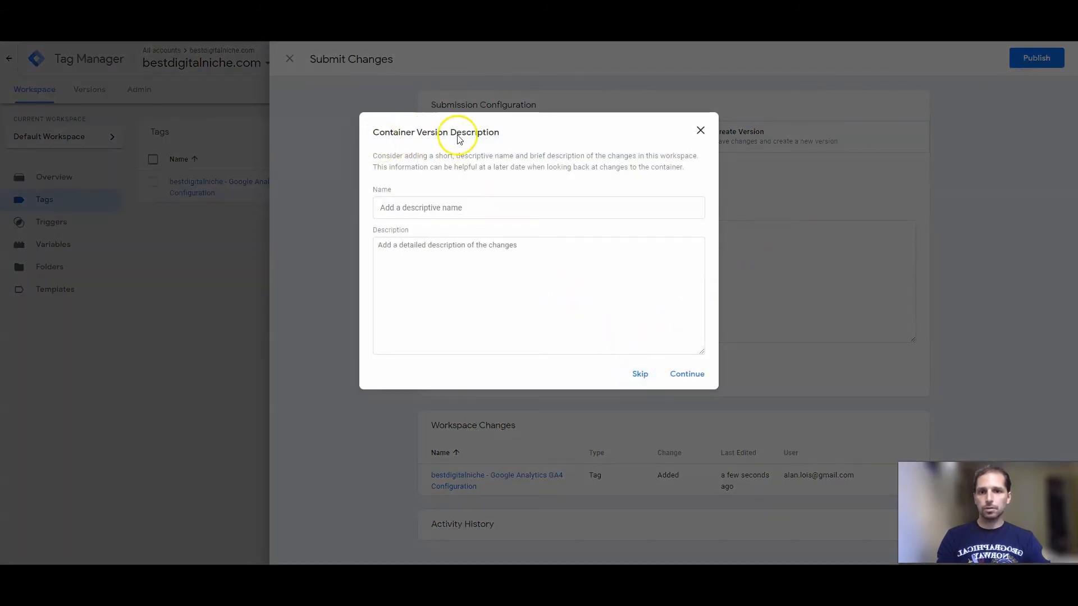
{"action": "left_click", "coordinate": [636, 374]}
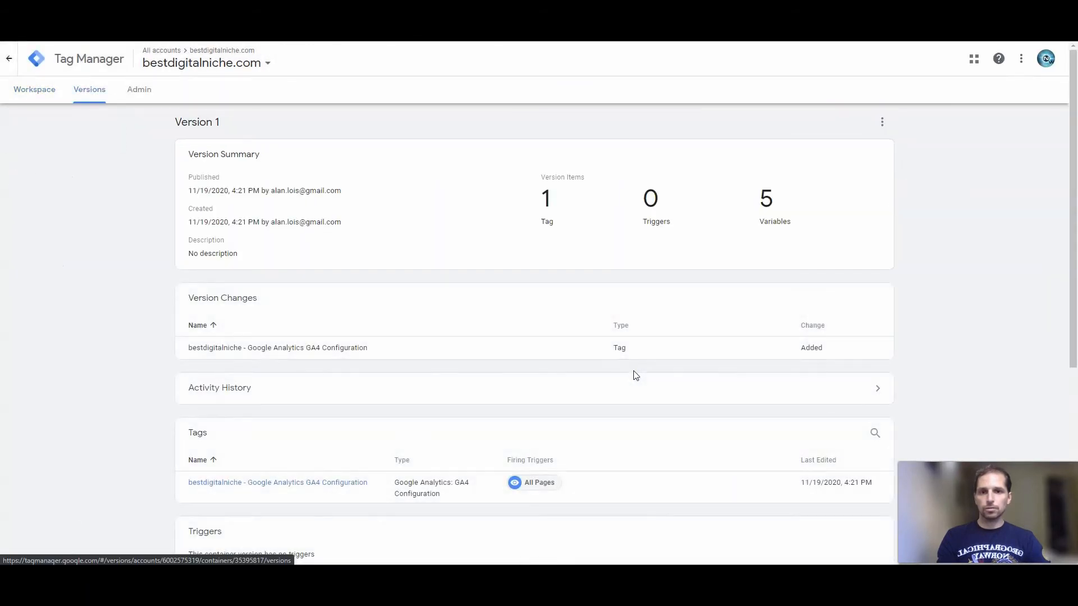
{"action": "scroll", "coordinate": [543, 275], "scroll_direction": "down", "scroll_amount": 5}
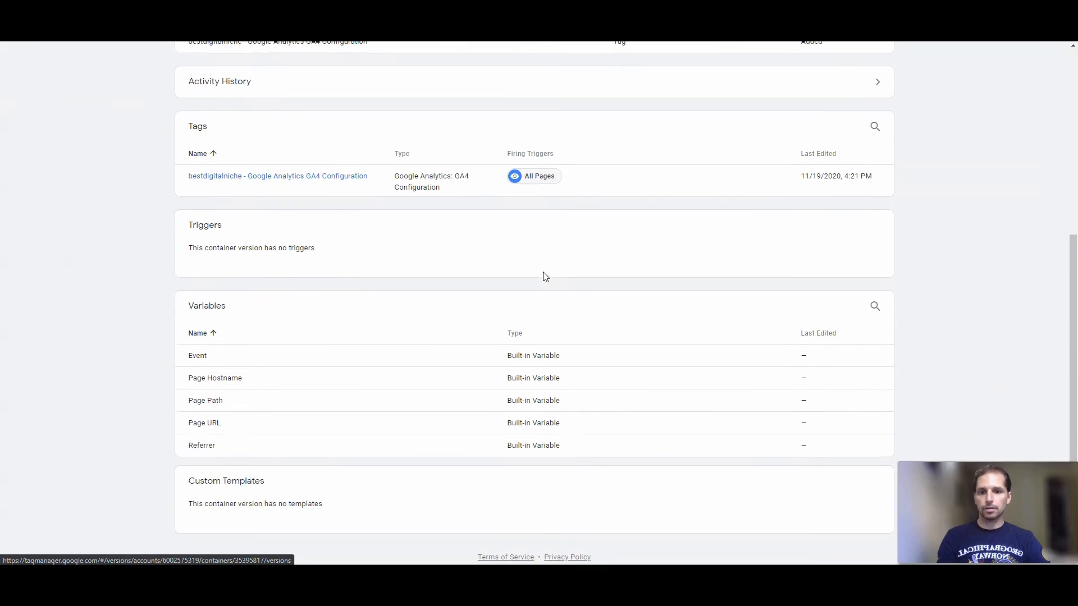
{"action": "scroll", "coordinate": [544, 276], "scroll_direction": "up", "scroll_amount": 5}
Return to the workspace's tag list and examine the container's install snippets for the page head and body.
{"action": "left_click", "coordinate": [42, 92]}
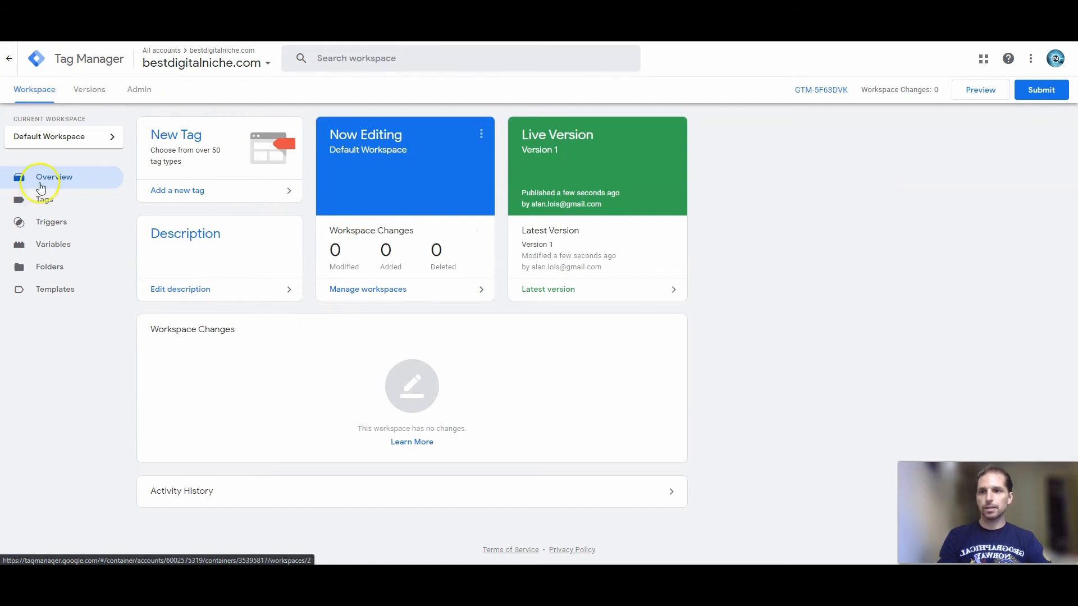
{"action": "left_click", "coordinate": [49, 200]}
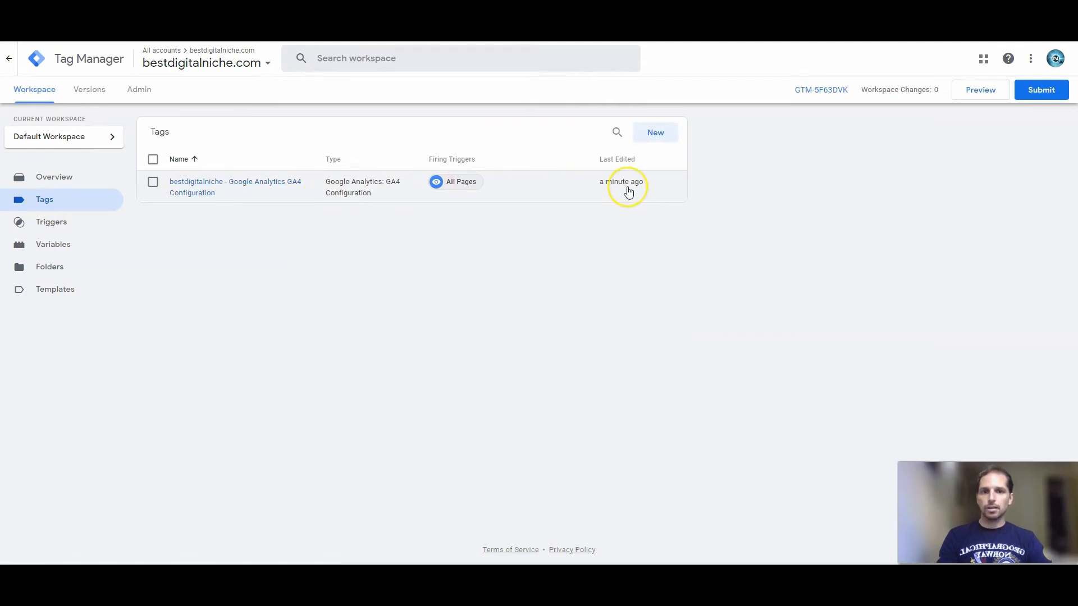
{"action": "left_click", "coordinate": [820, 91]}
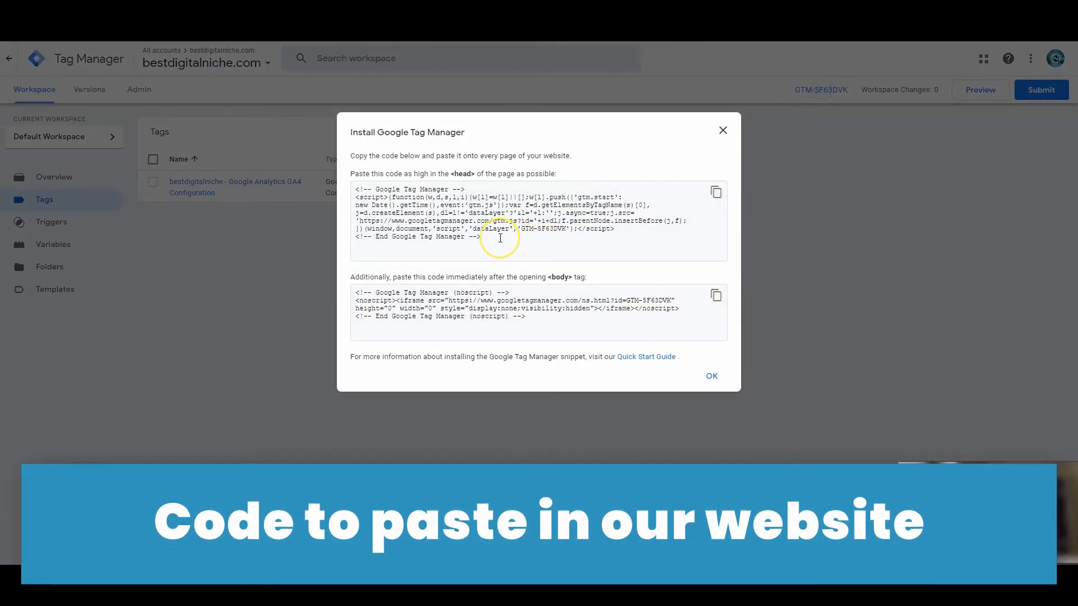
{"action": "left_click_drag", "start_coordinate": [500, 238], "coordinate": [347, 191]}
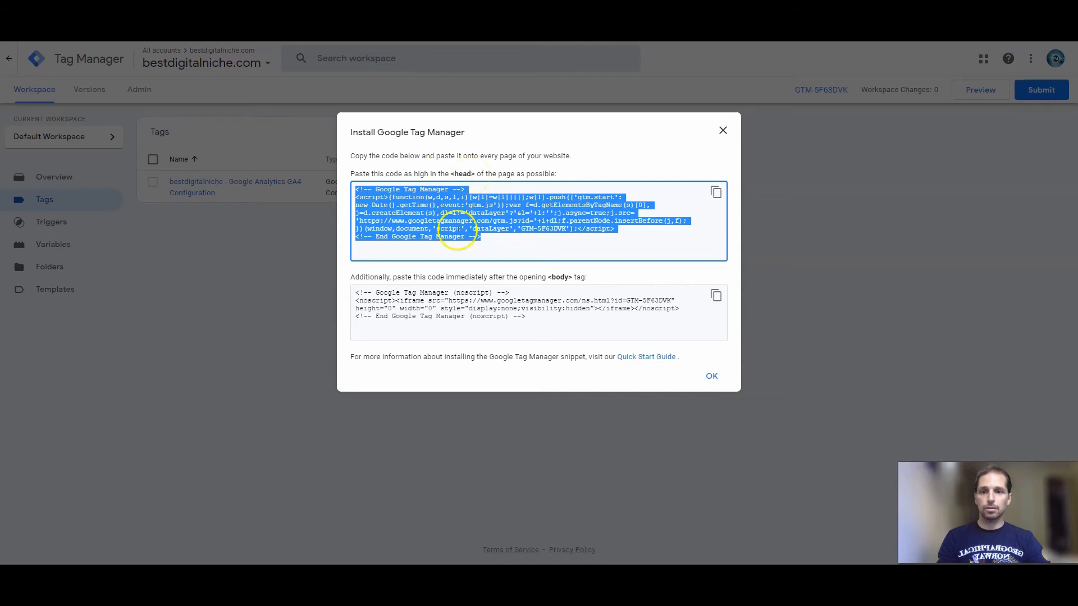
{"action": "left_click_drag", "start_coordinate": [542, 316], "coordinate": [356, 293]}
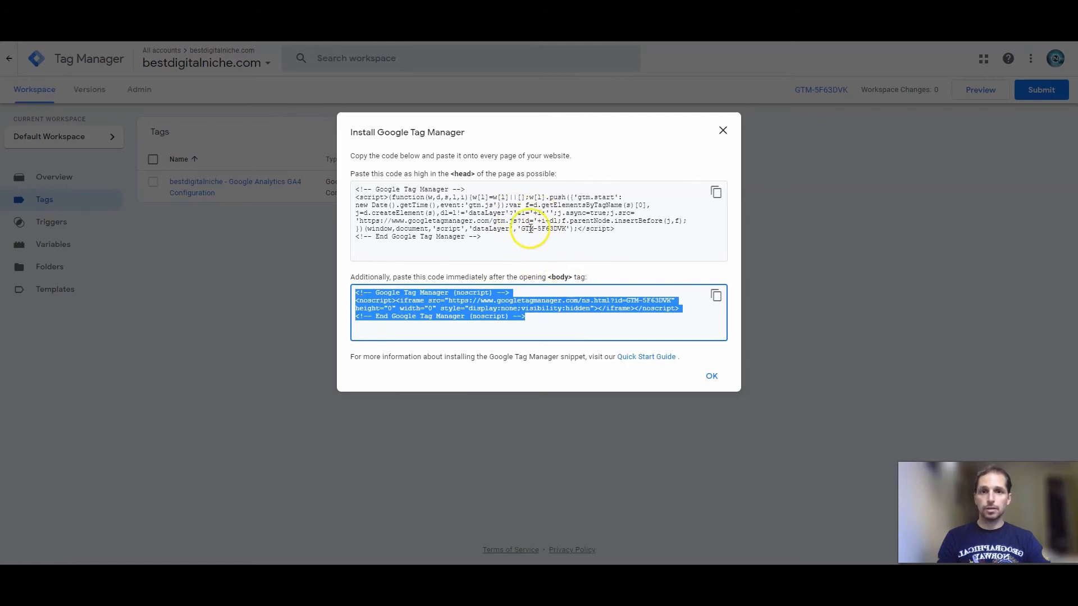
{"action": "left_click", "coordinate": [725, 132]}
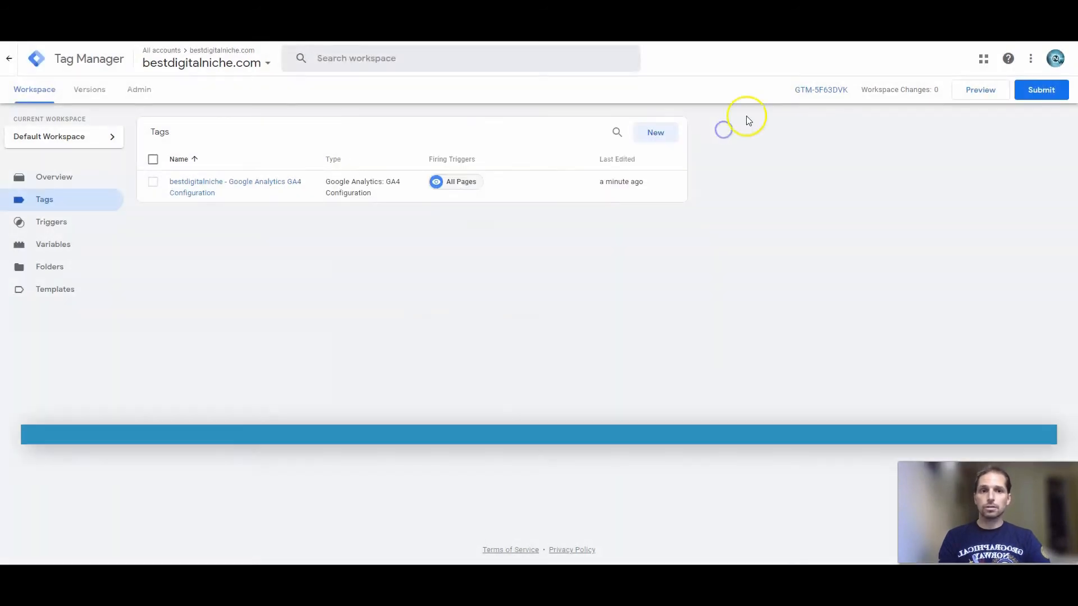
Copy the Tag Manager container ID of bestdigitalniche.com.
{"action": "left_click_drag", "start_coordinate": [795, 91], "coordinate": [846, 93]}
{"action": "key", "text": "ctrl+c"}
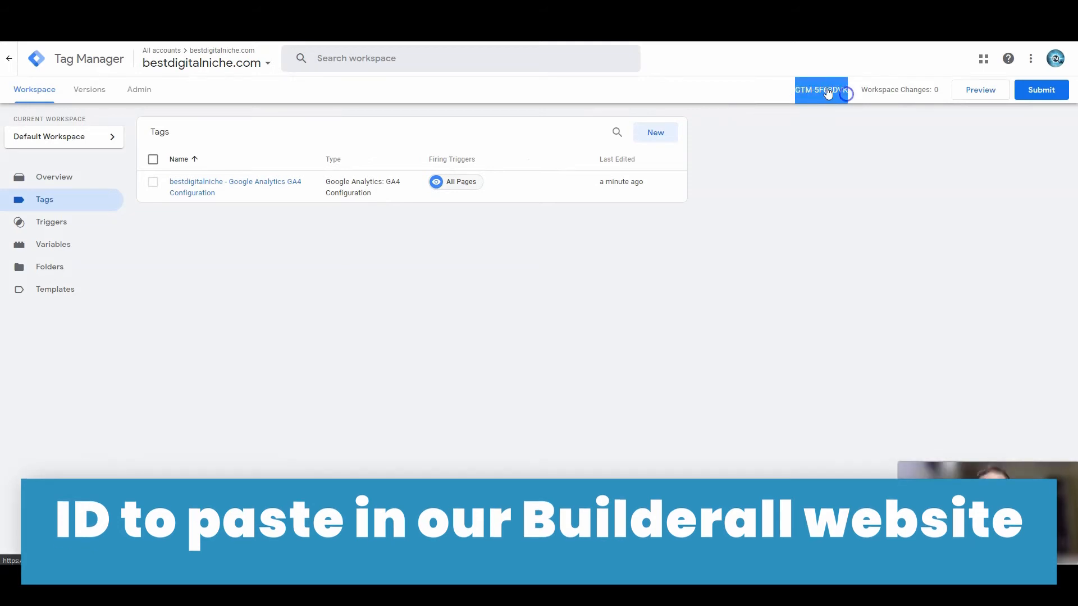
{"action": "right_click", "coordinate": [826, 88]}
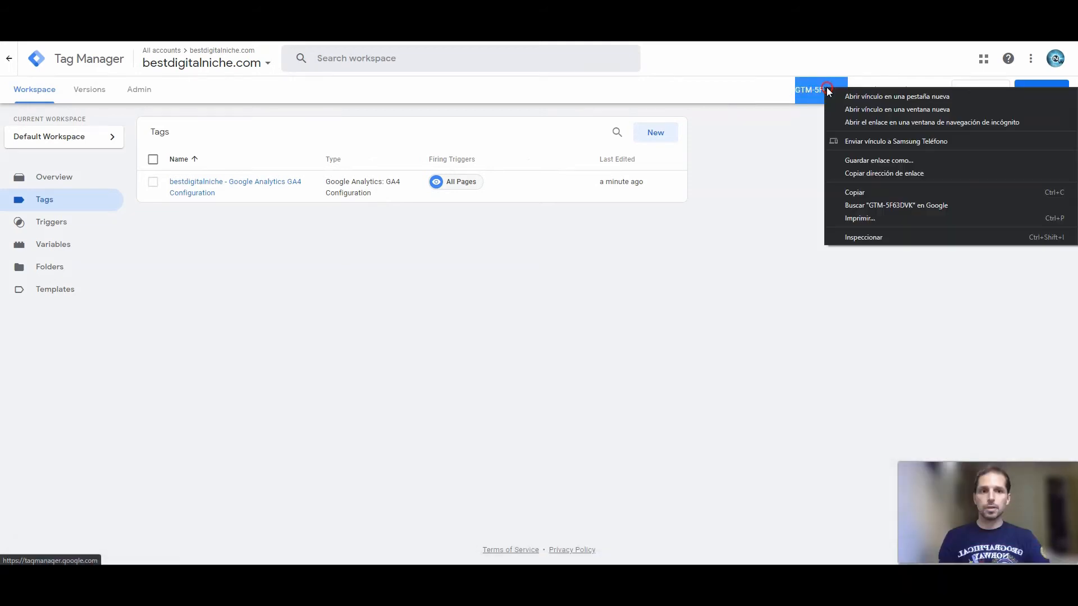
{"action": "left_click", "coordinate": [871, 191]}
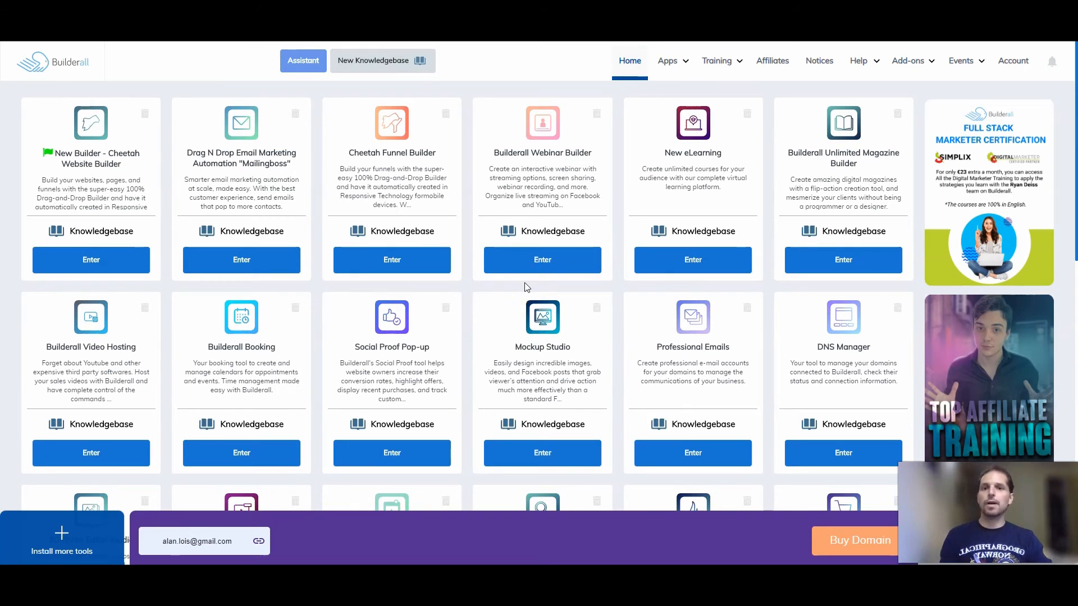
Switch to Builderall and open the script settings of the published NebularWeb site in the Cheetah Website Builder, at its pixel settings.
{"action": "left_click", "coordinate": [508, 256]}
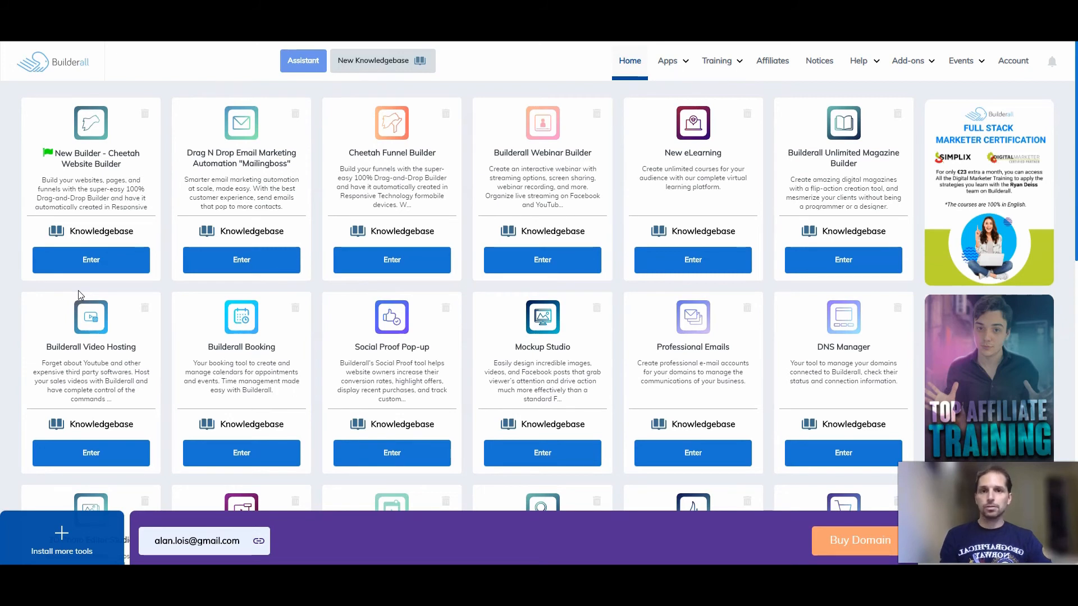
{"action": "left_click", "coordinate": [89, 260]}
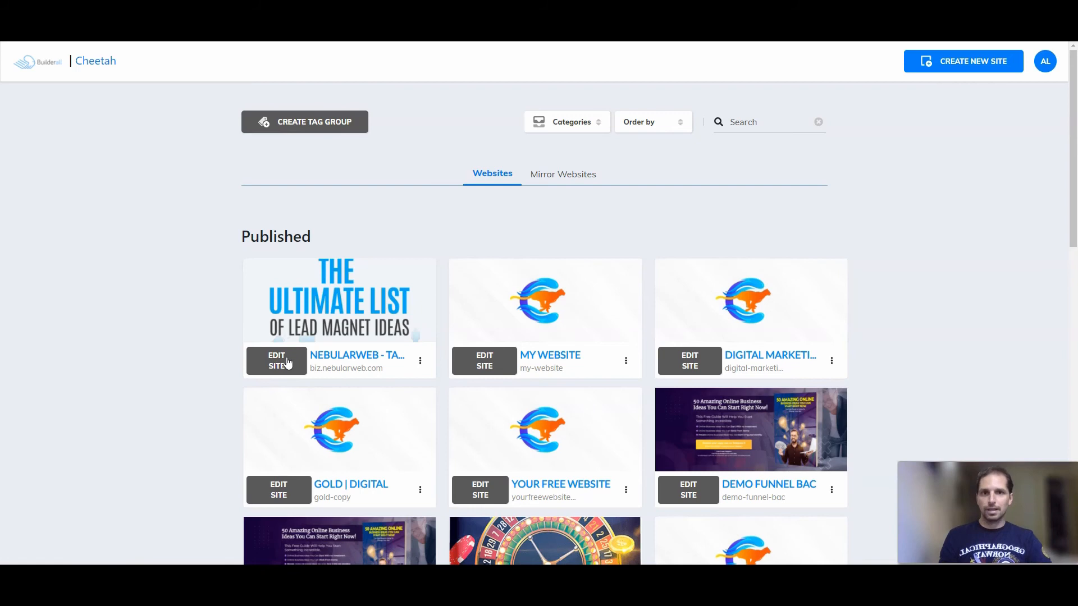
{"action": "left_click", "coordinate": [420, 362]}
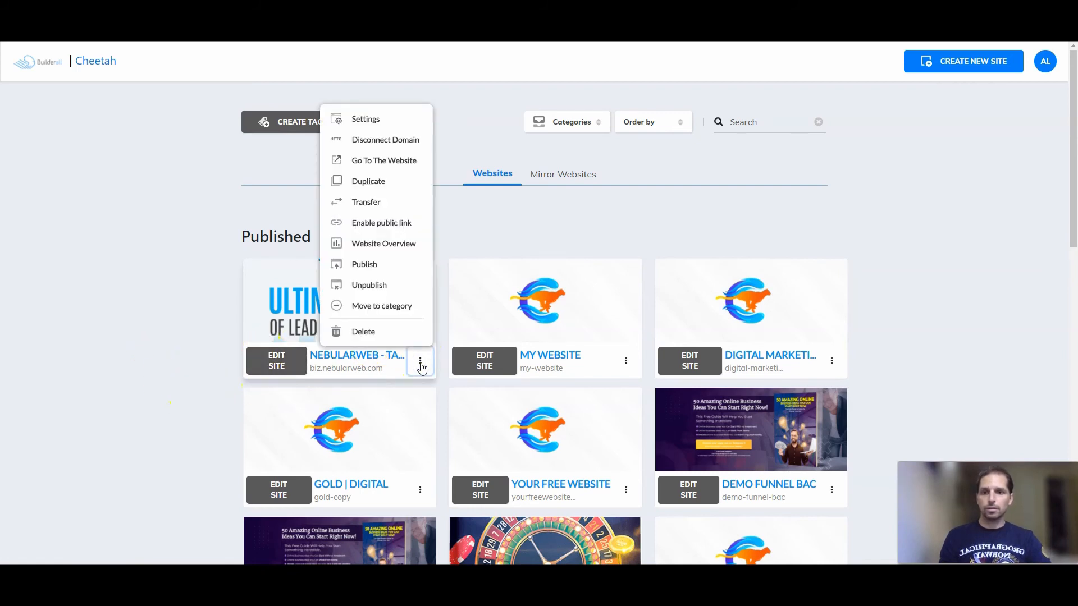
{"action": "left_click", "coordinate": [368, 119]}
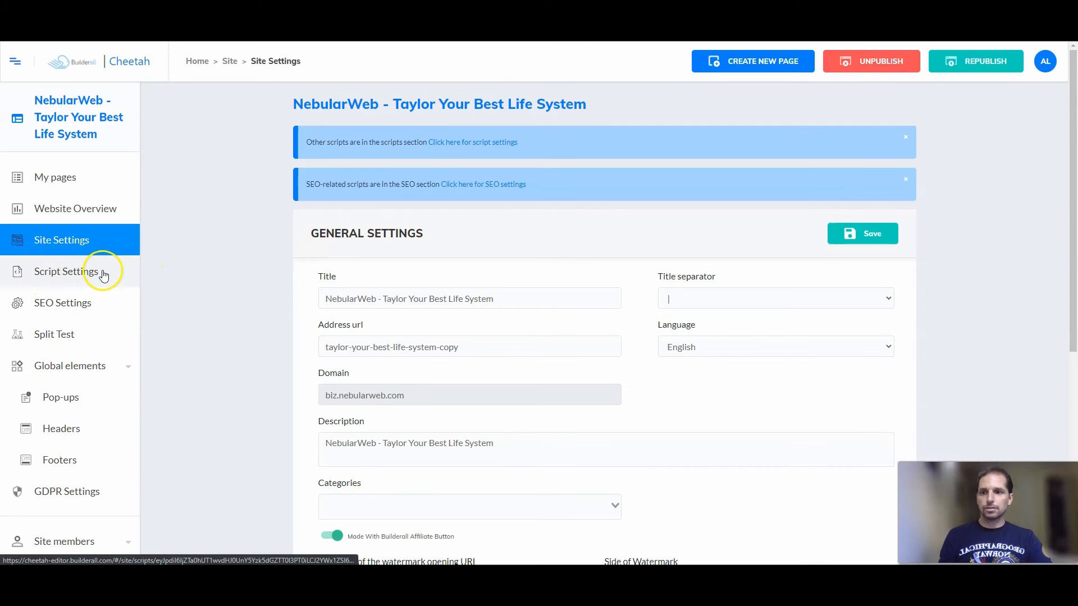
{"action": "left_click", "coordinate": [61, 273]}
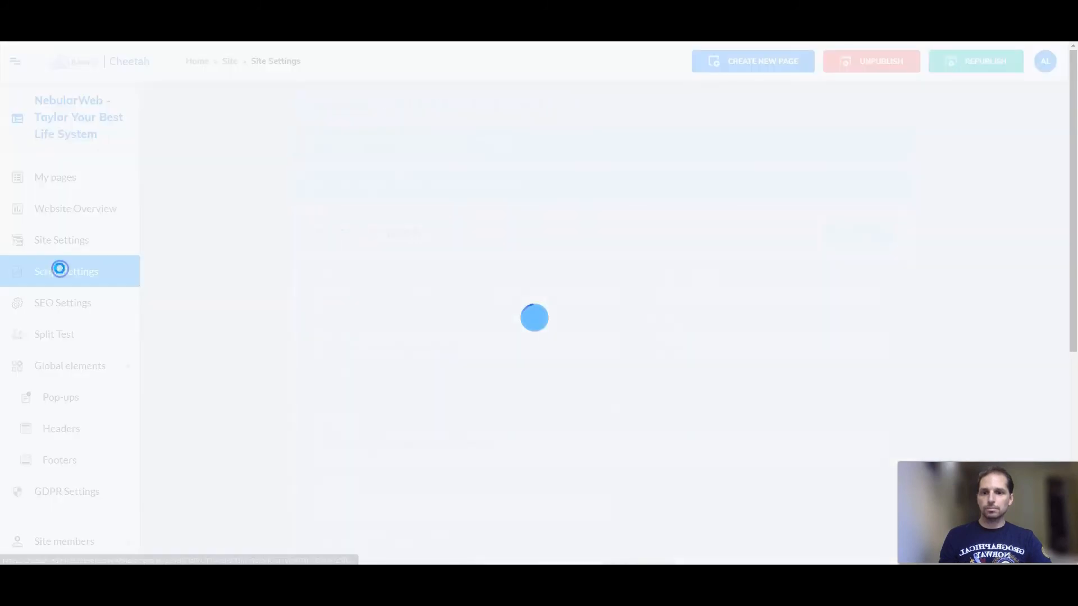
{"action": "scroll", "coordinate": [286, 366], "scroll_direction": "down", "scroll_amount": 2}
{"action": "scroll", "coordinate": [286, 365], "scroll_direction": "down", "scroll_amount": 3}
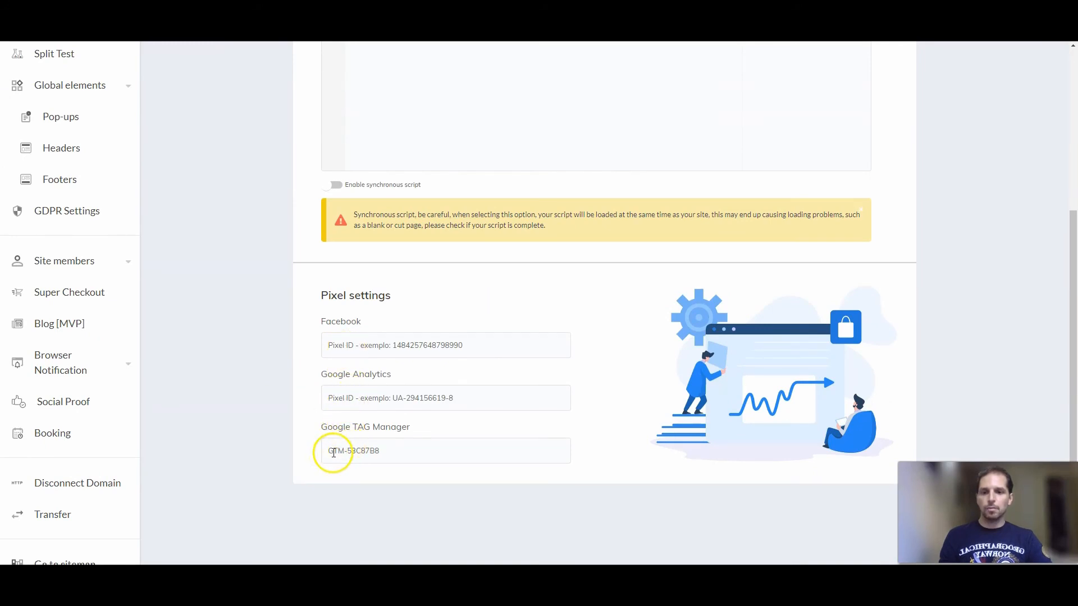
Replace the site's Google TAG Manager ID with the bestdigitalniche.com container ID copied from Tag Manager.
{"action": "left_click", "coordinate": [368, 451]}
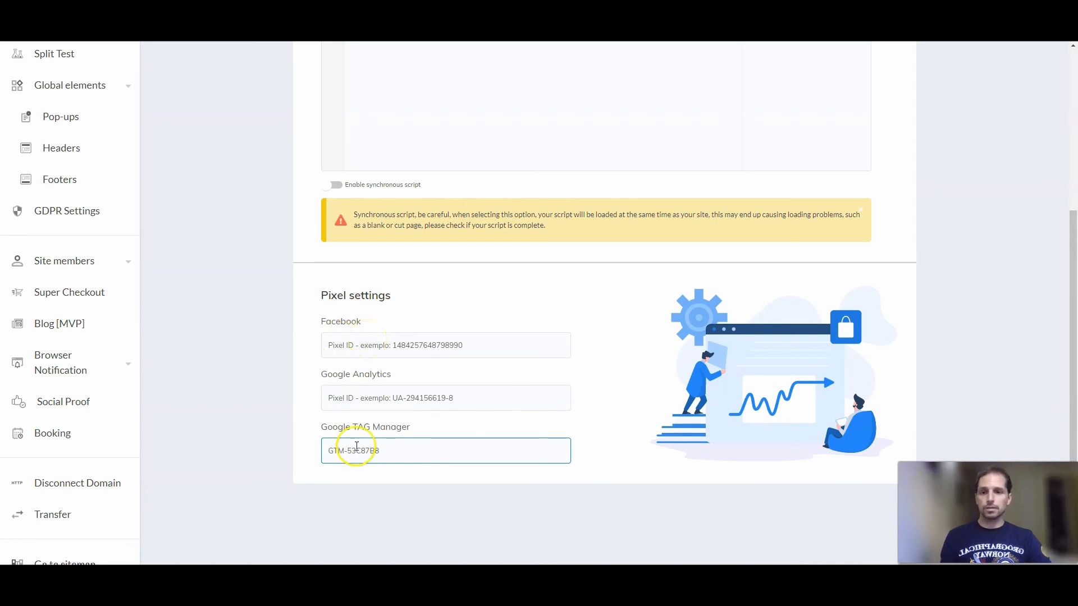
{"action": "left_click", "coordinate": [330, 456]}
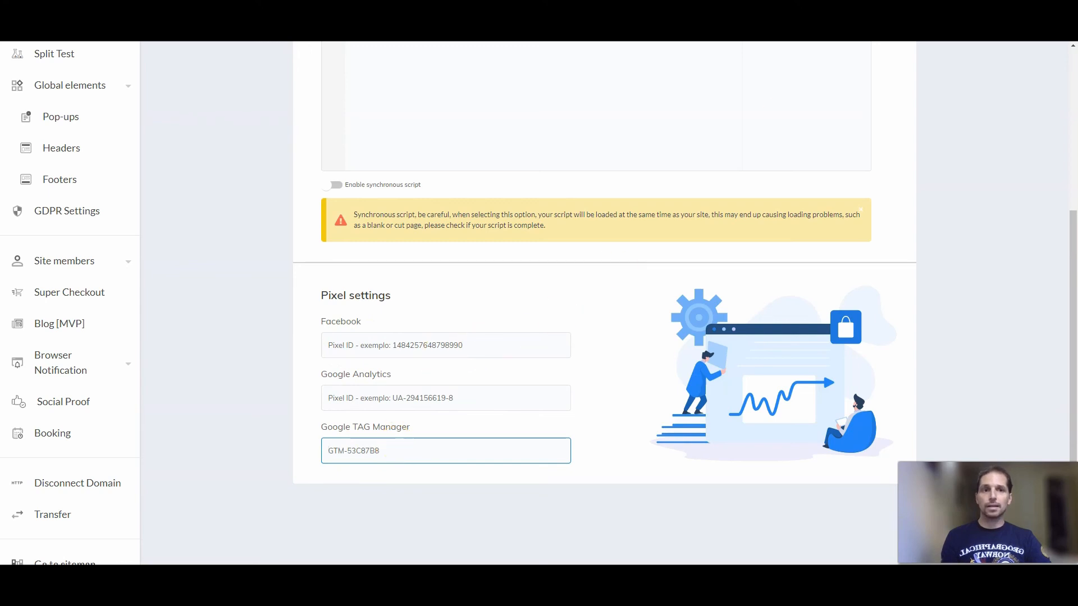
{"action": "key", "text": "ctrl+Tab"}
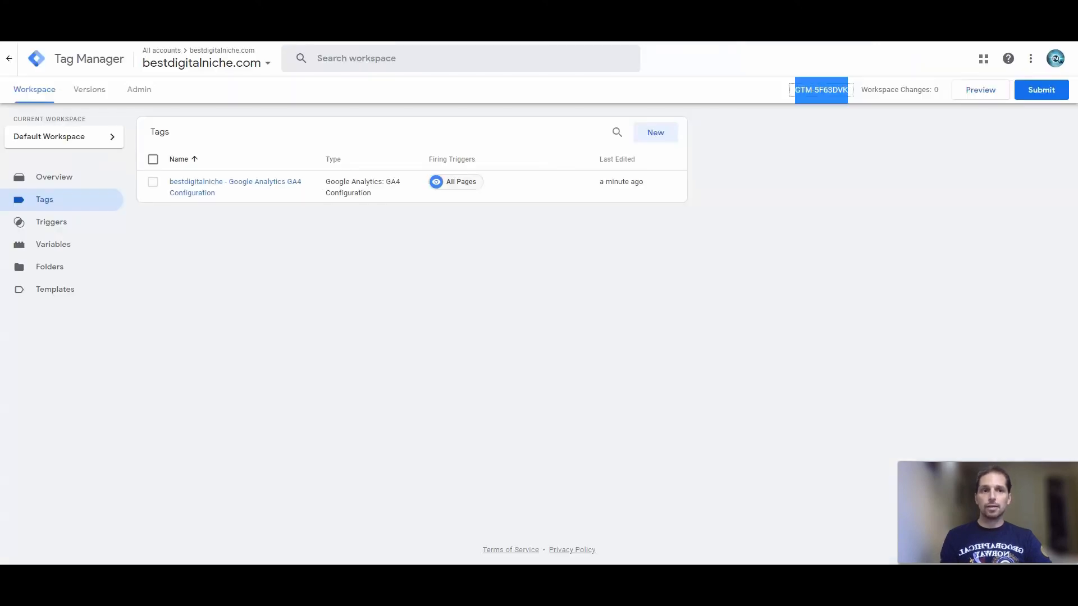
{"action": "right_click", "coordinate": [819, 90]}
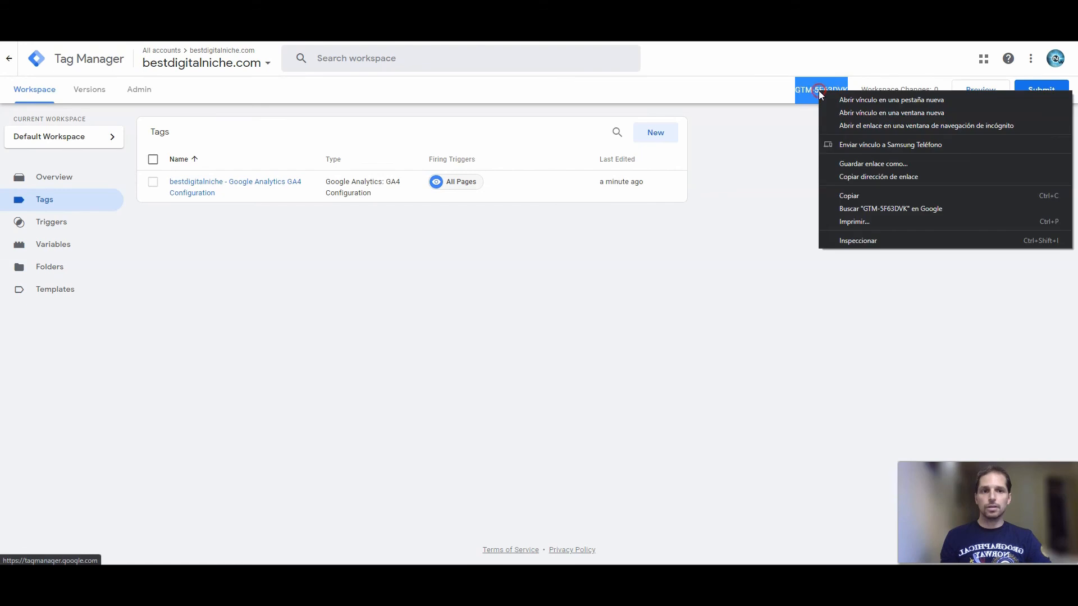
{"action": "left_click", "coordinate": [864, 196]}
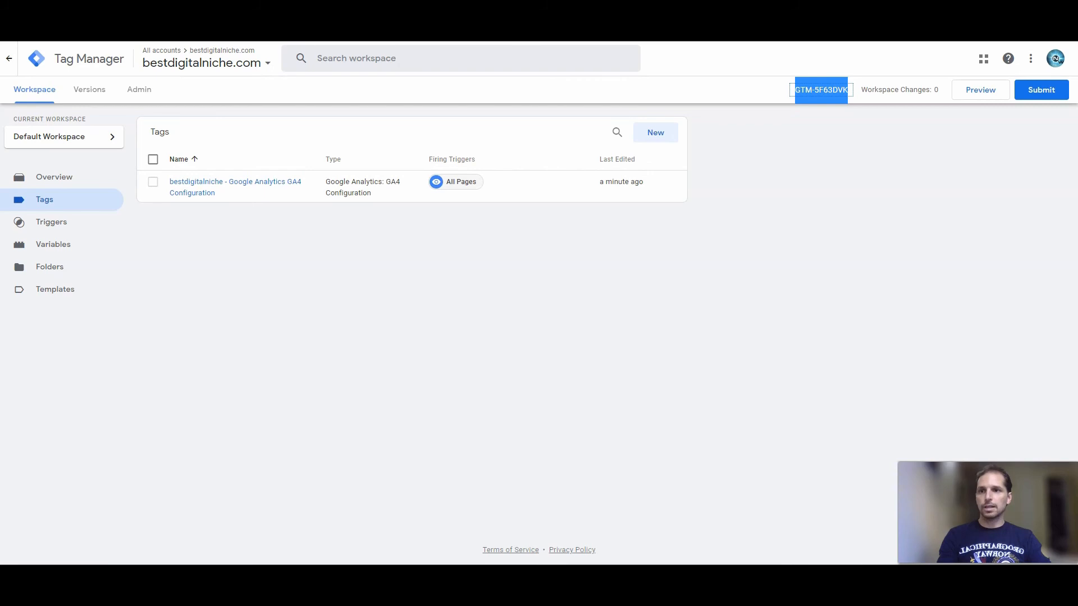
{"action": "left_click", "coordinate": [73, 26]}
{"action": "left_click", "coordinate": [361, 449]}
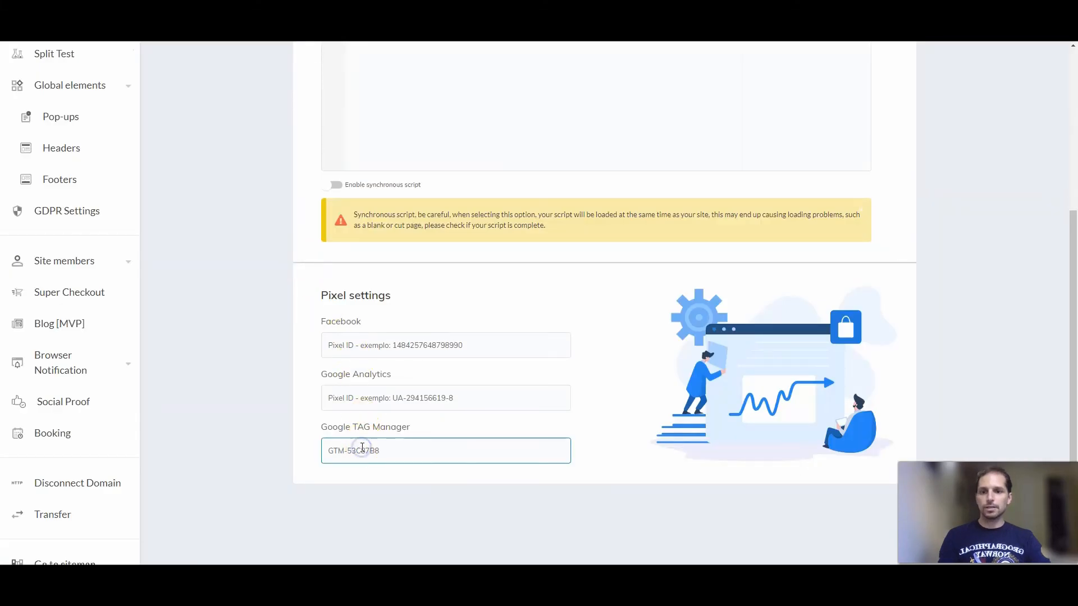
{"action": "right_click", "coordinate": [362, 450]}
{"action": "left_click_drag", "start_coordinate": [379, 451], "coordinate": [327, 451]}
{"action": "right_click", "coordinate": [349, 451]}
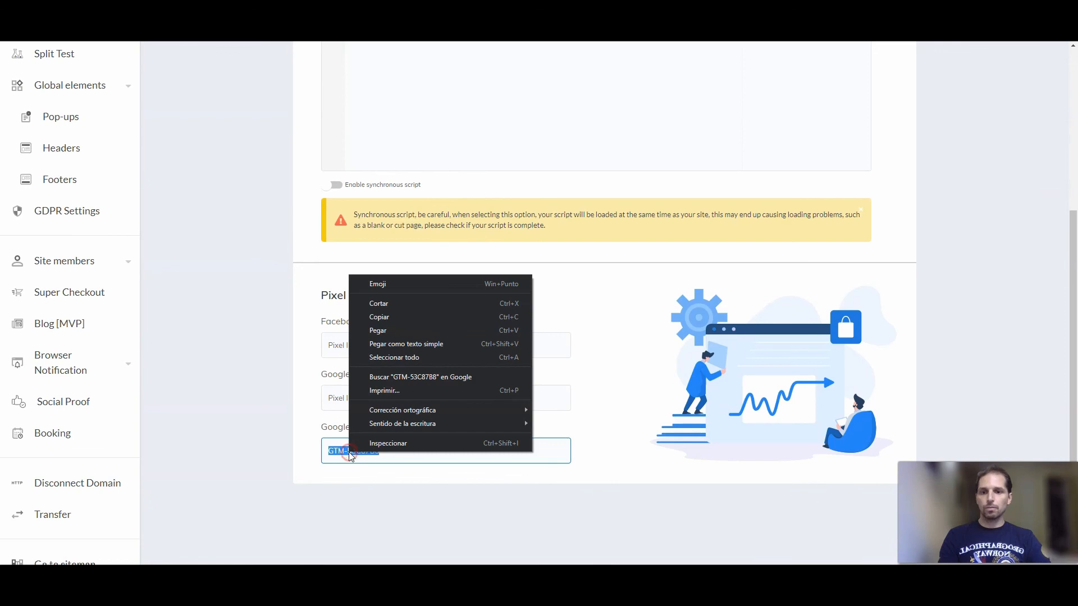
{"action": "left_click", "coordinate": [379, 332]}
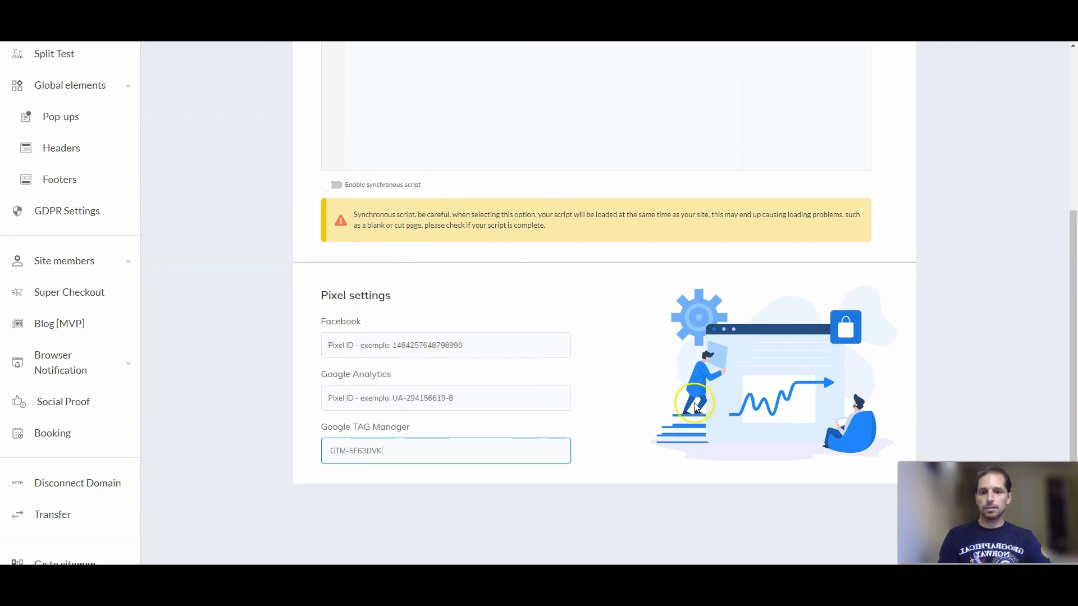
{"action": "scroll", "coordinate": [701, 397], "scroll_direction": "up", "scroll_amount": 5}
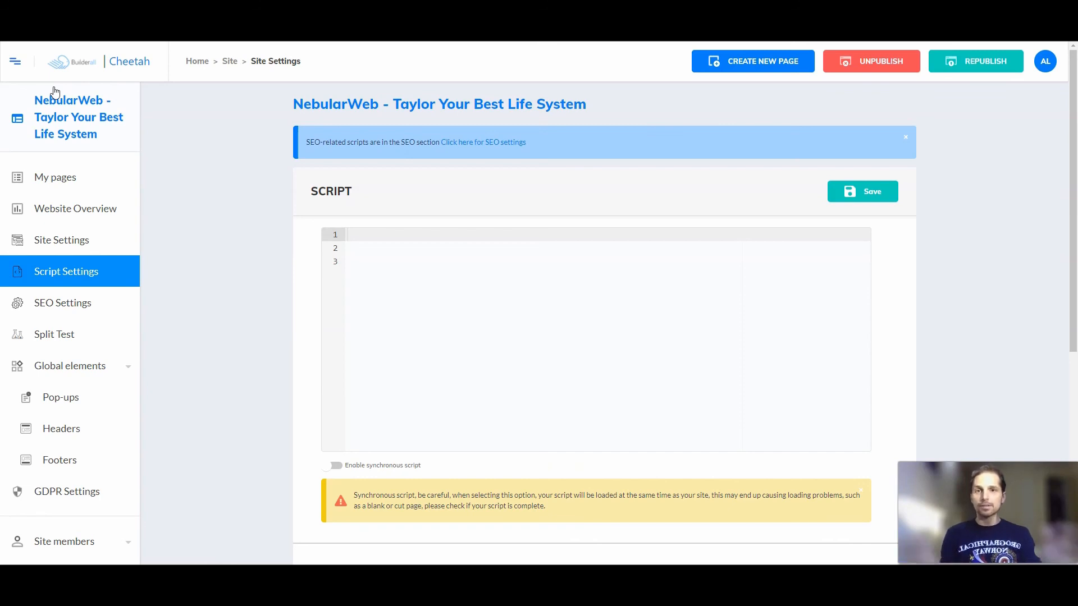
{"action": "left_click", "coordinate": [47, 108]}
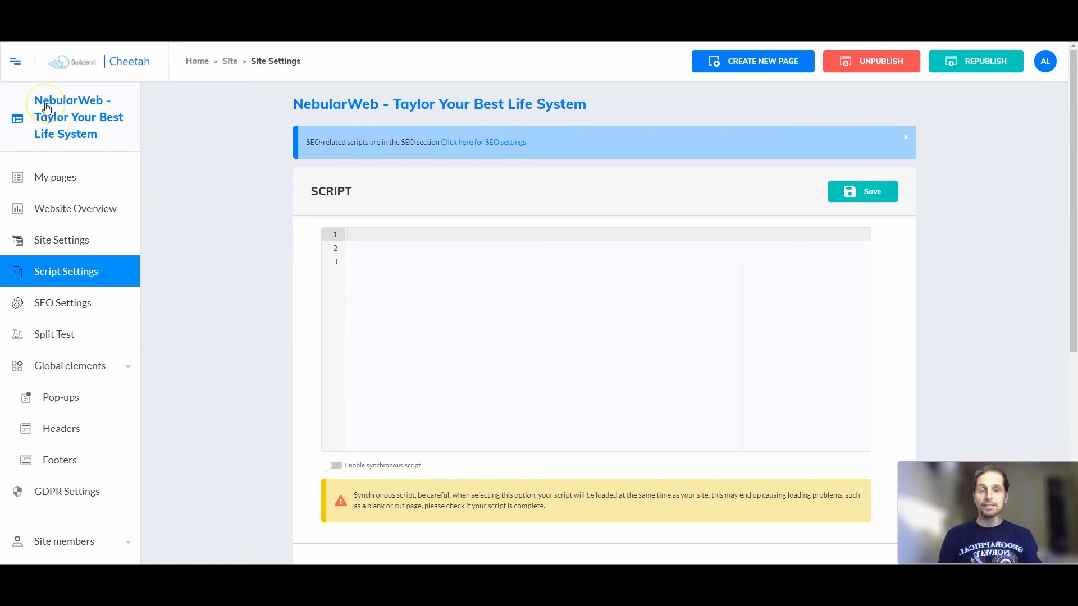